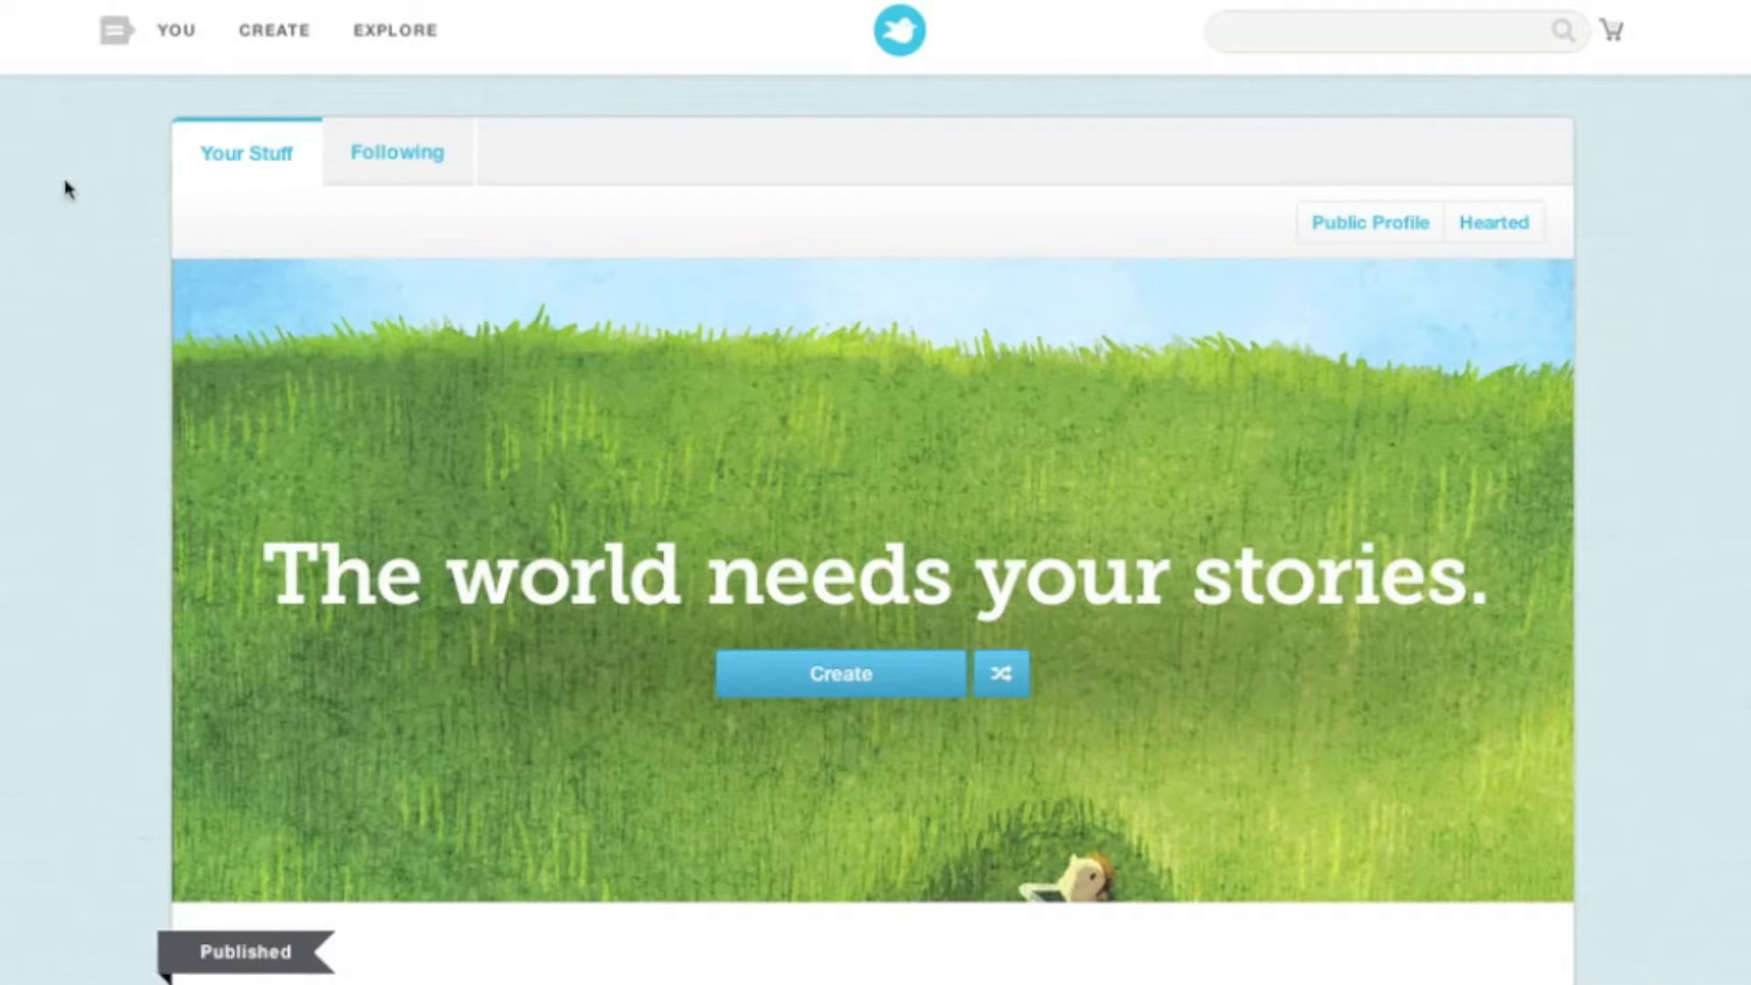
# Step: Open the demo class's student management page from the class area and dismiss the quick tour notes
pyautogui.click(167, 43)
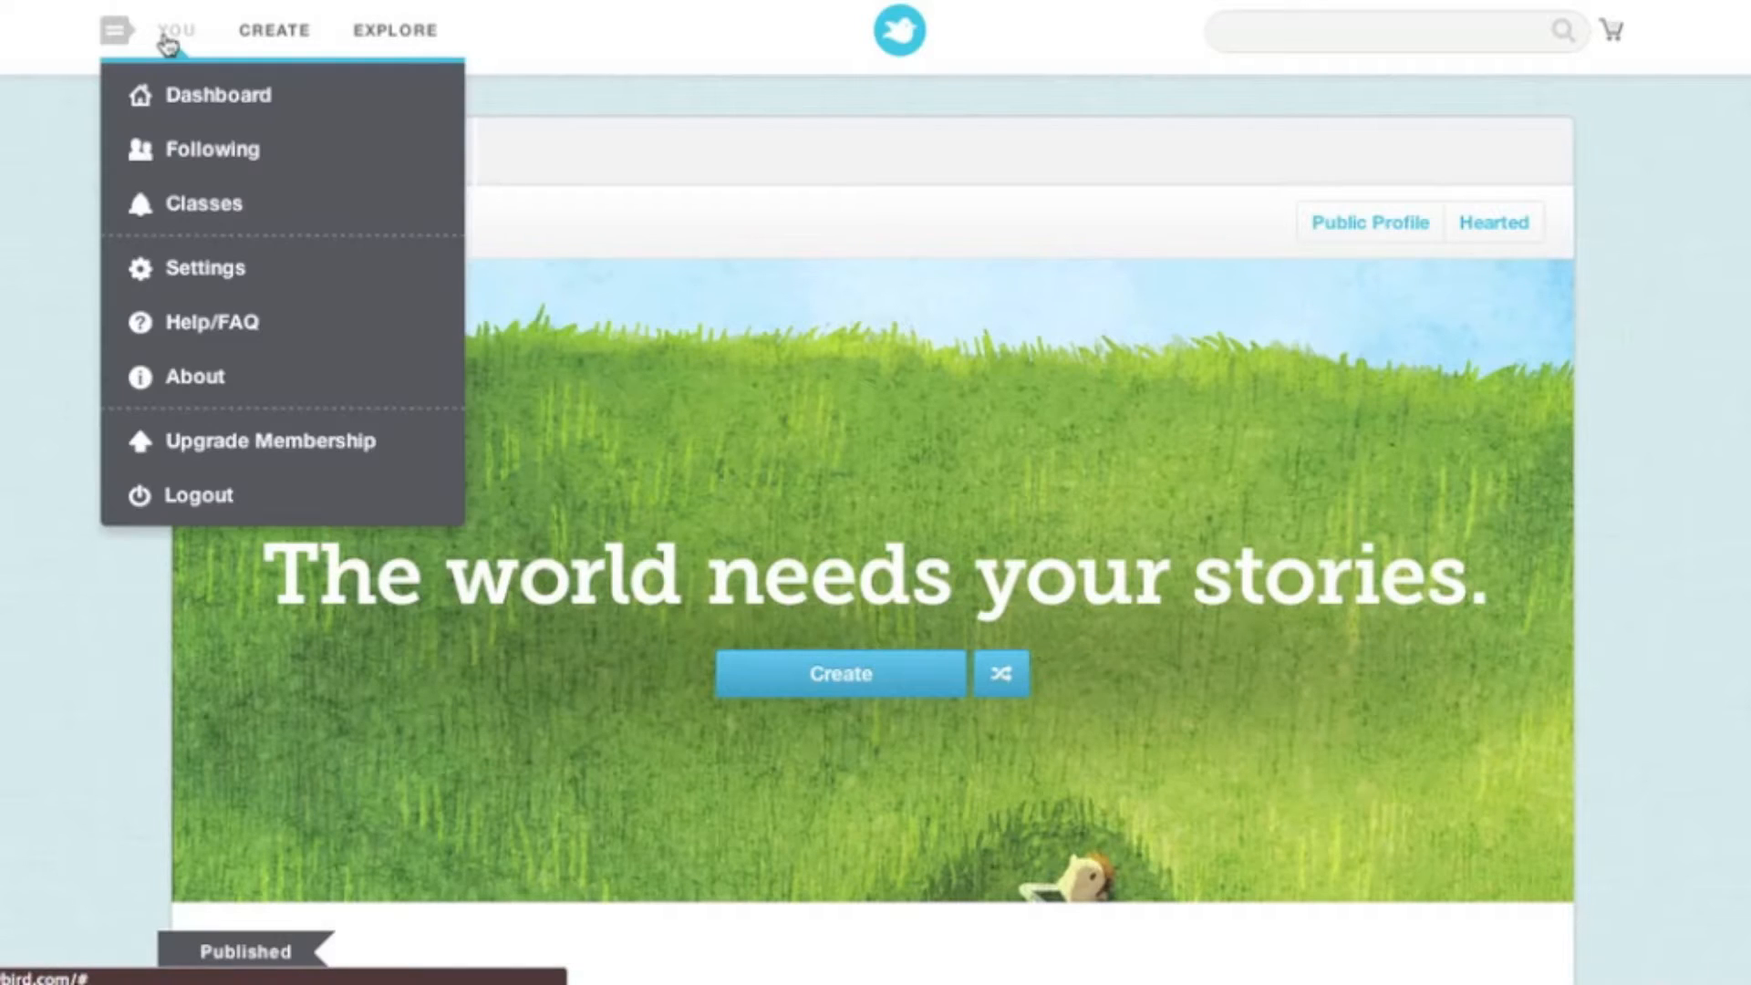
pyautogui.click(217, 203)
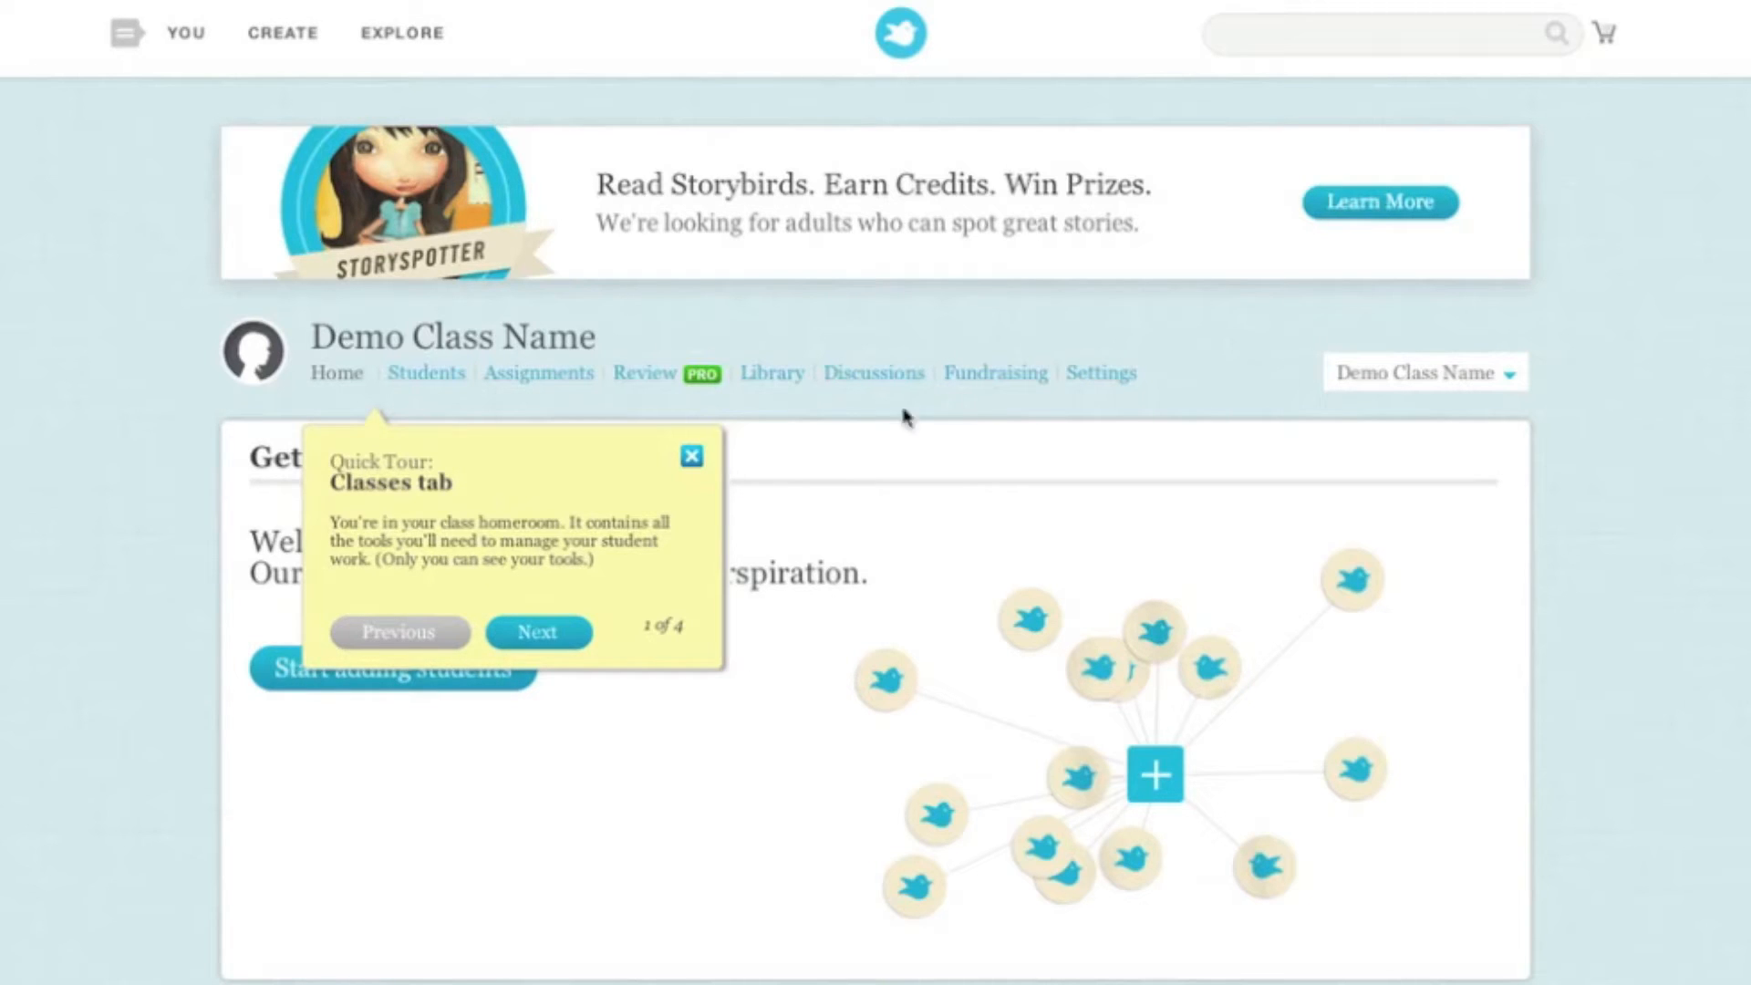
pyautogui.click(692, 458)
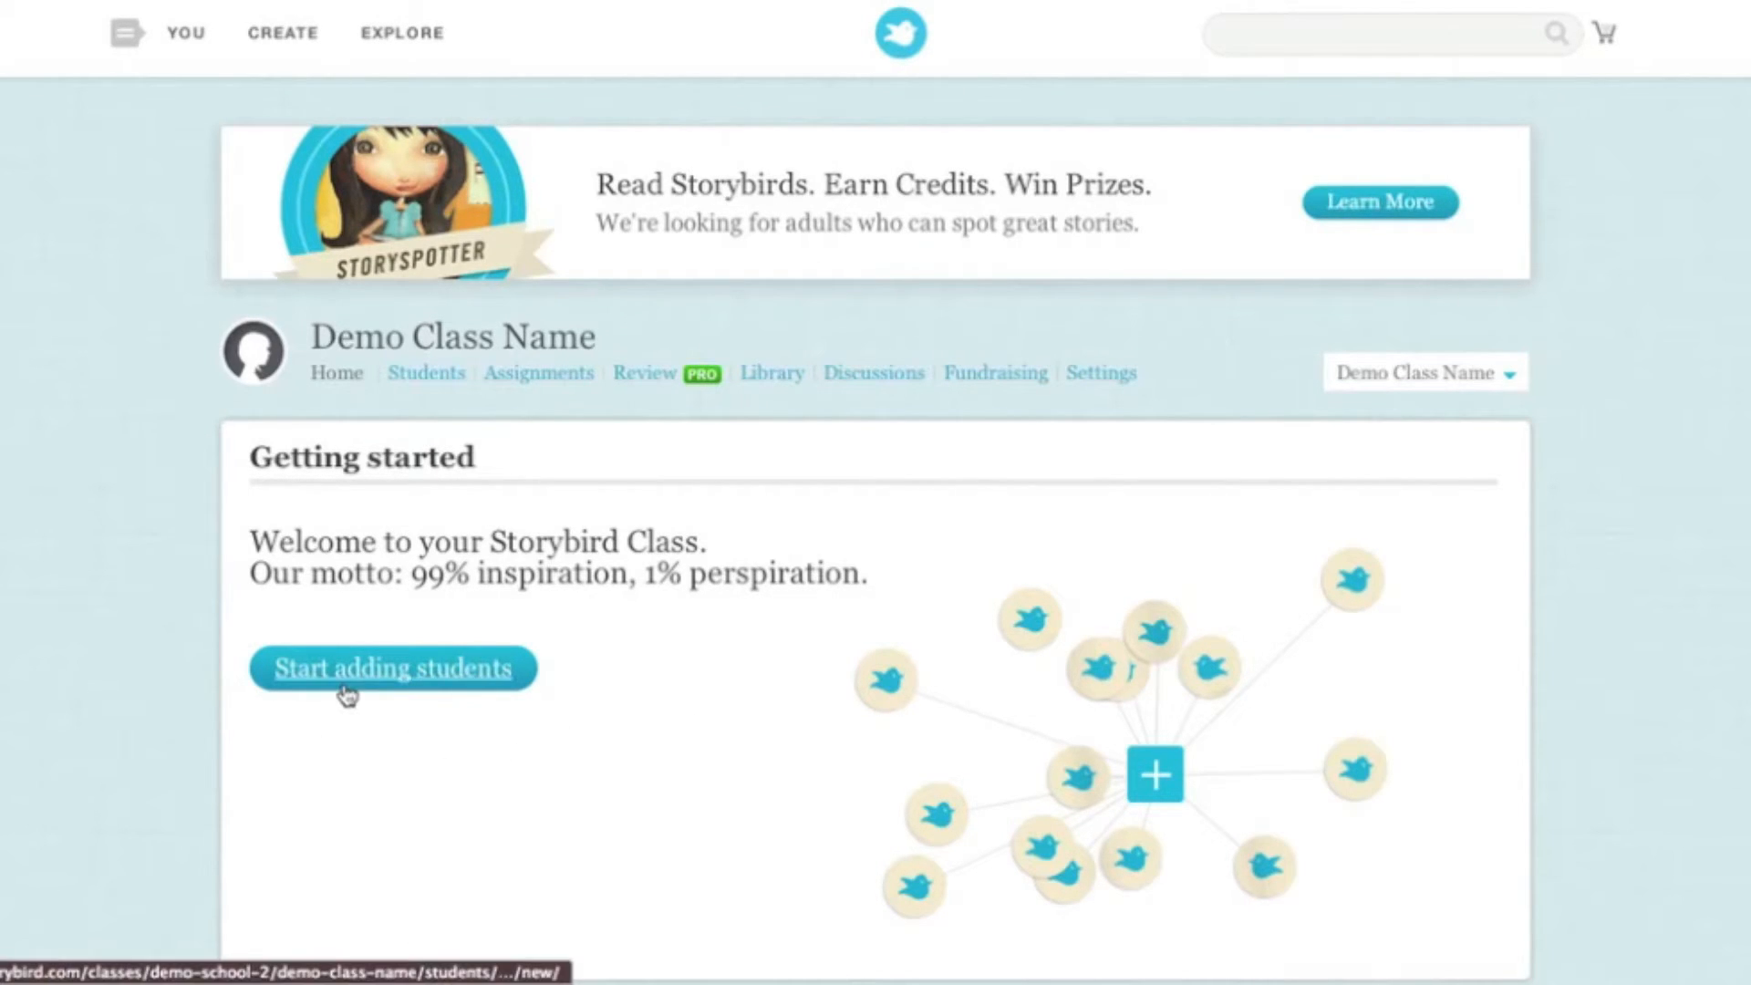
pyautogui.click(429, 383)
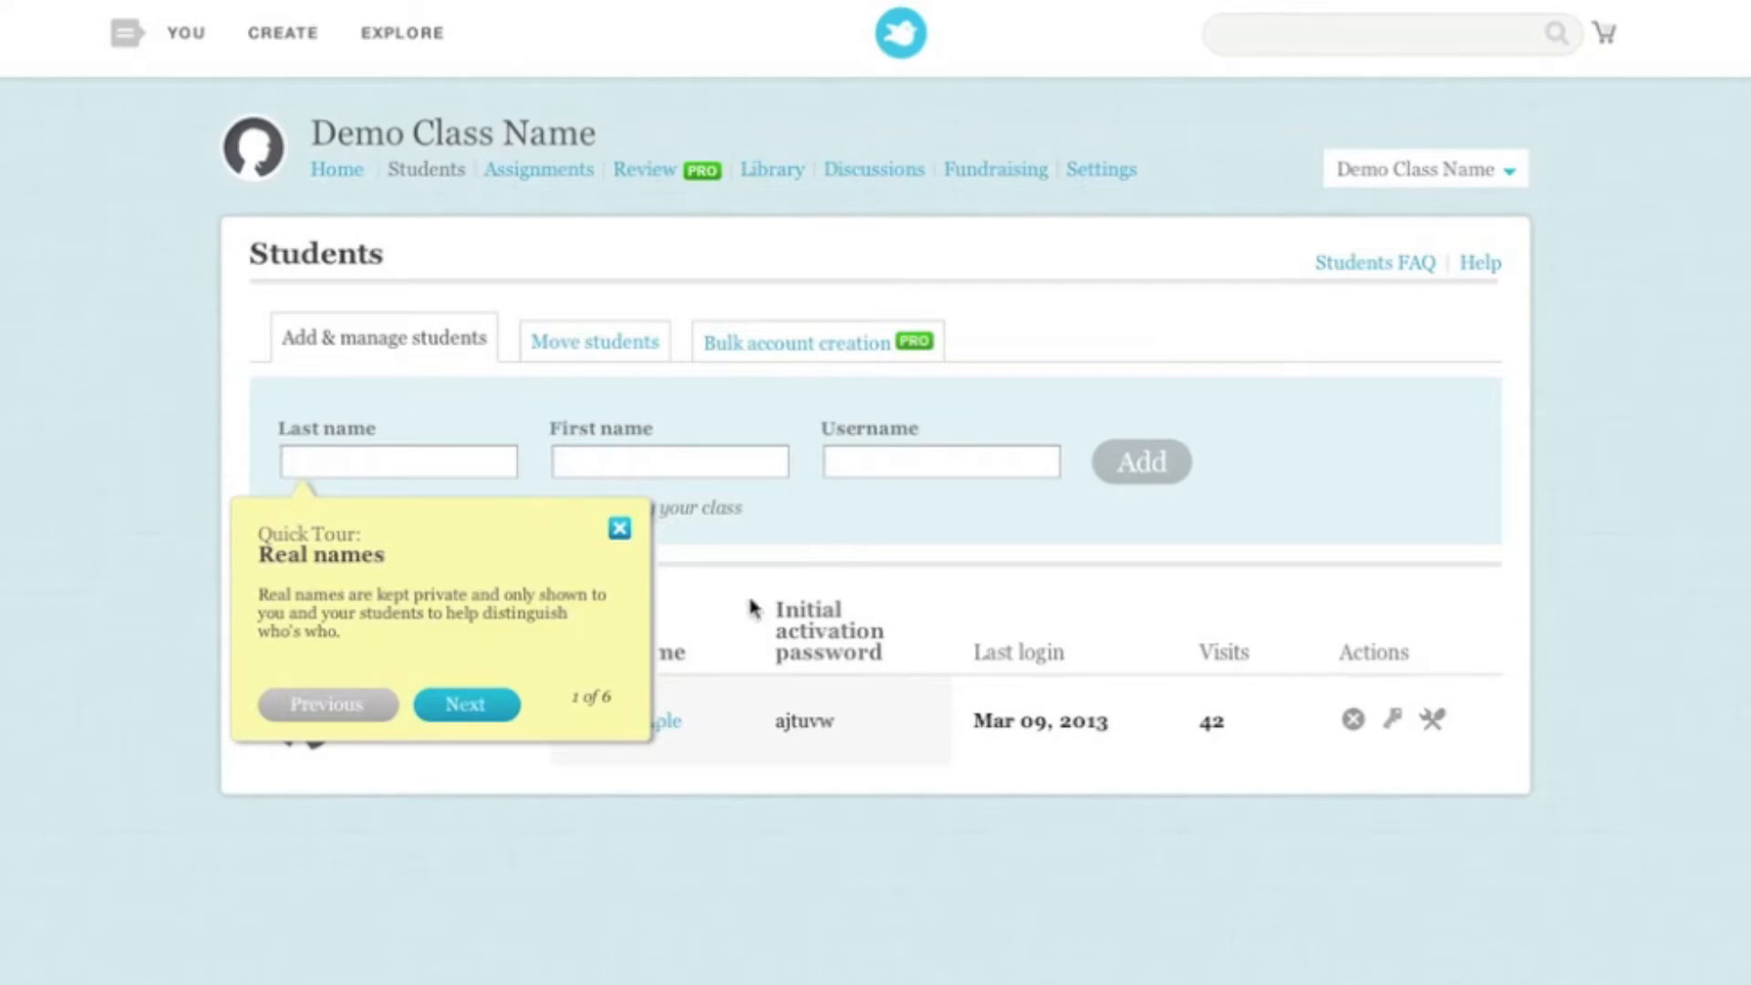
pyautogui.click(619, 530)
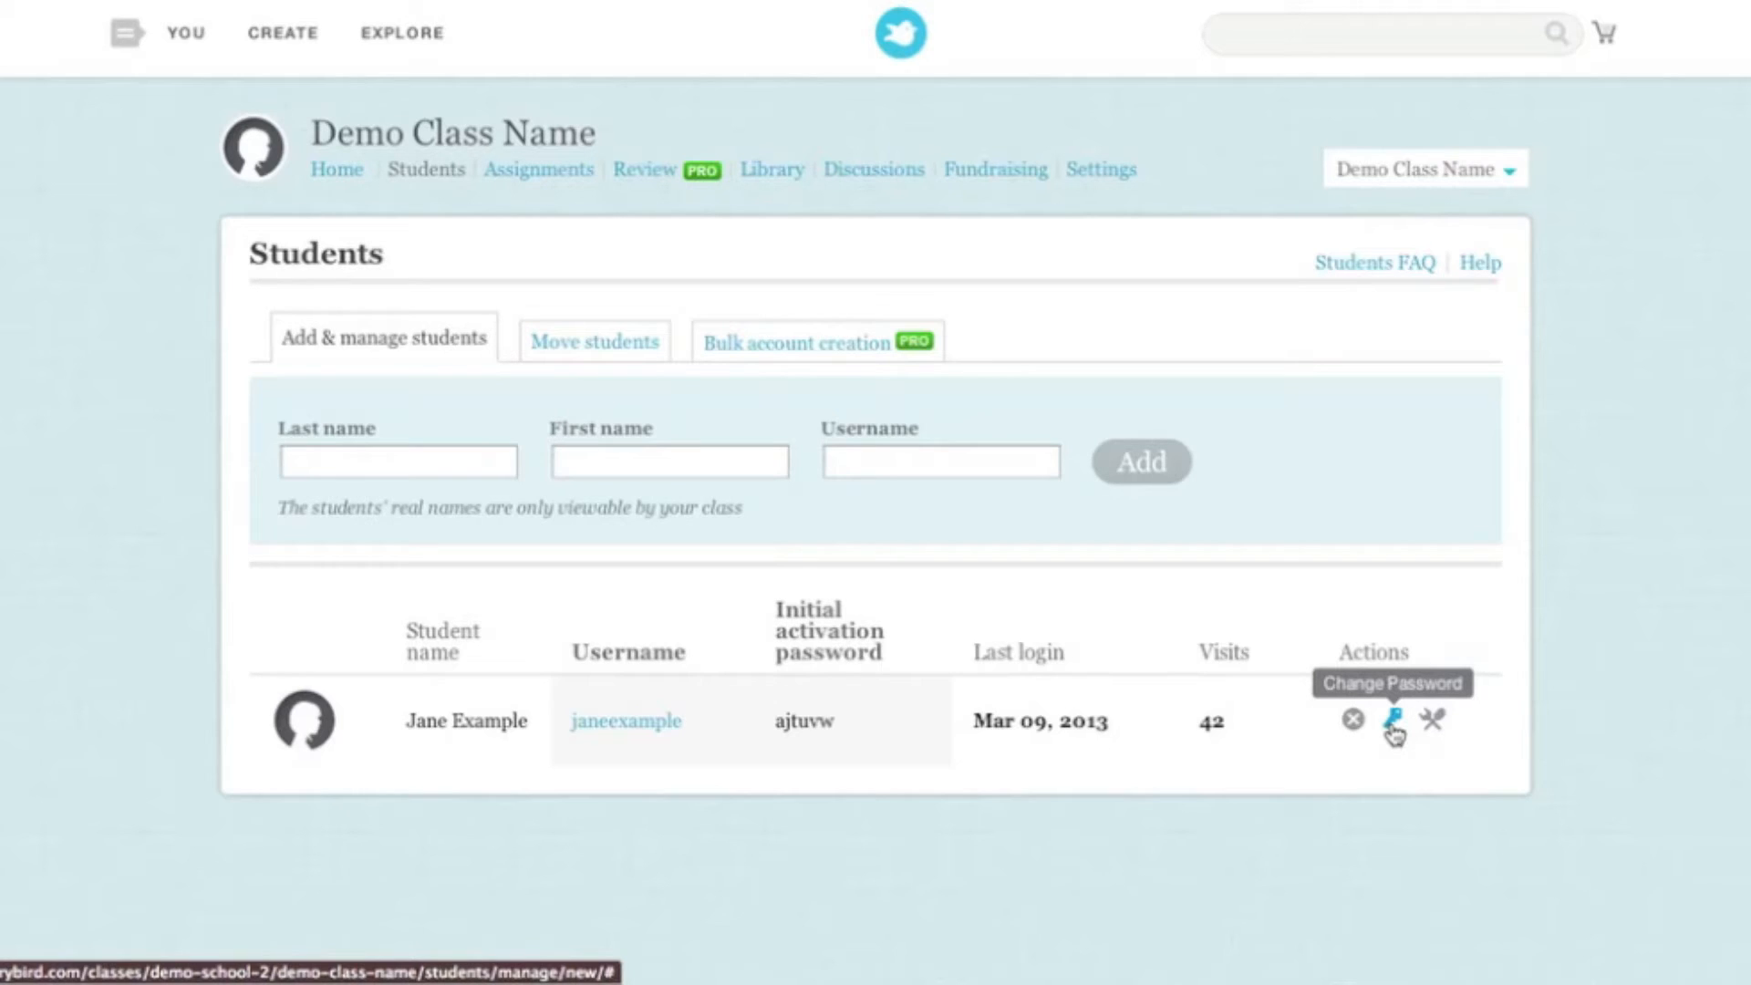
# Step: Add a new student to the class with the student's last name, first name and username
pyautogui.click(381, 464)
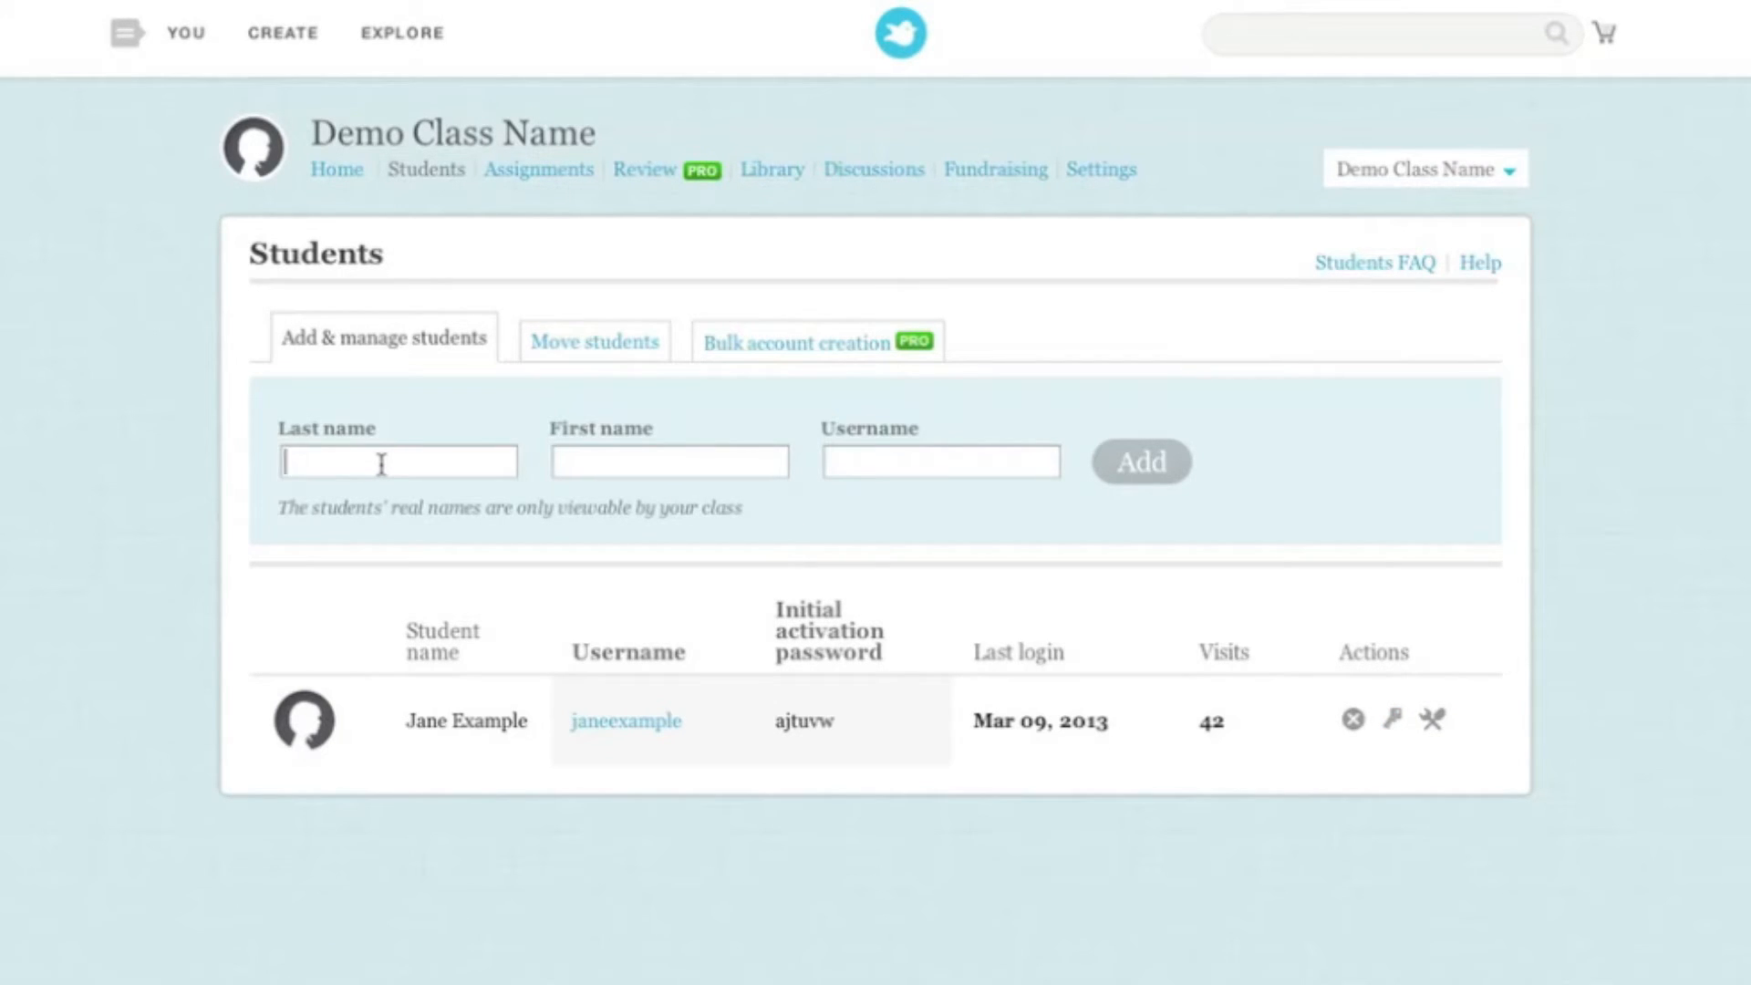
pyautogui.write('Smith')
pyautogui.press('Tab')
pyautogui.write('Susie')
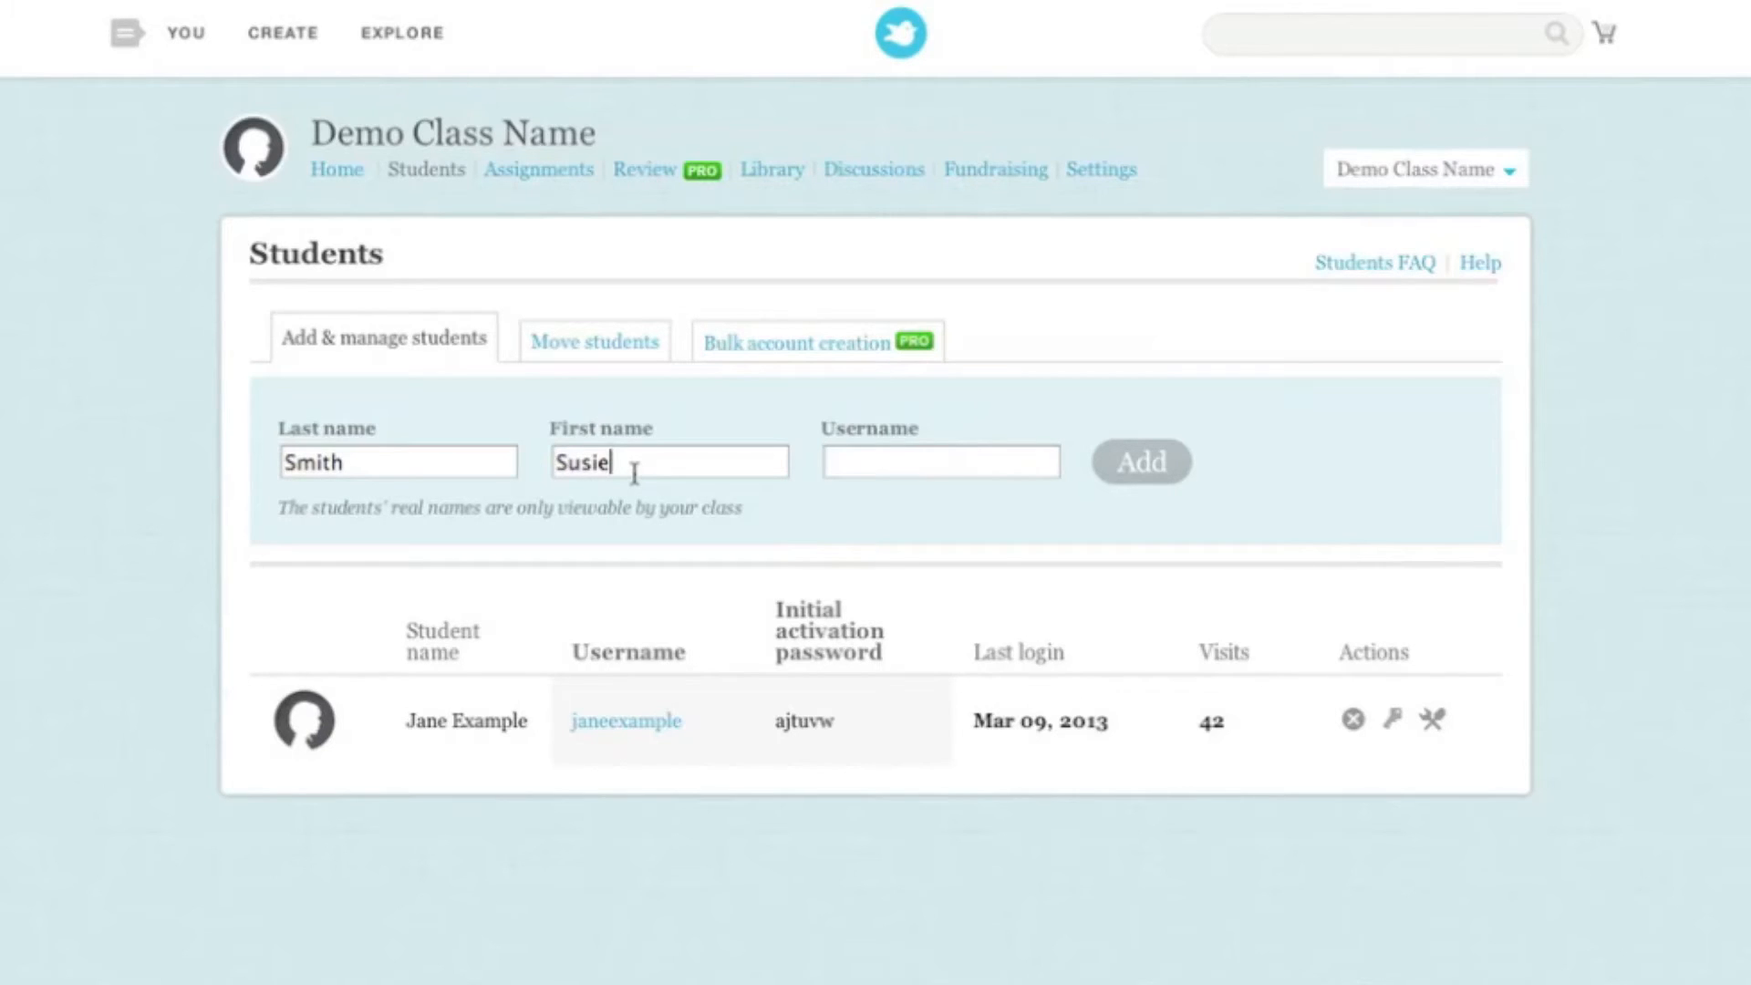
pyautogui.click(867, 470)
pyautogui.write('G')
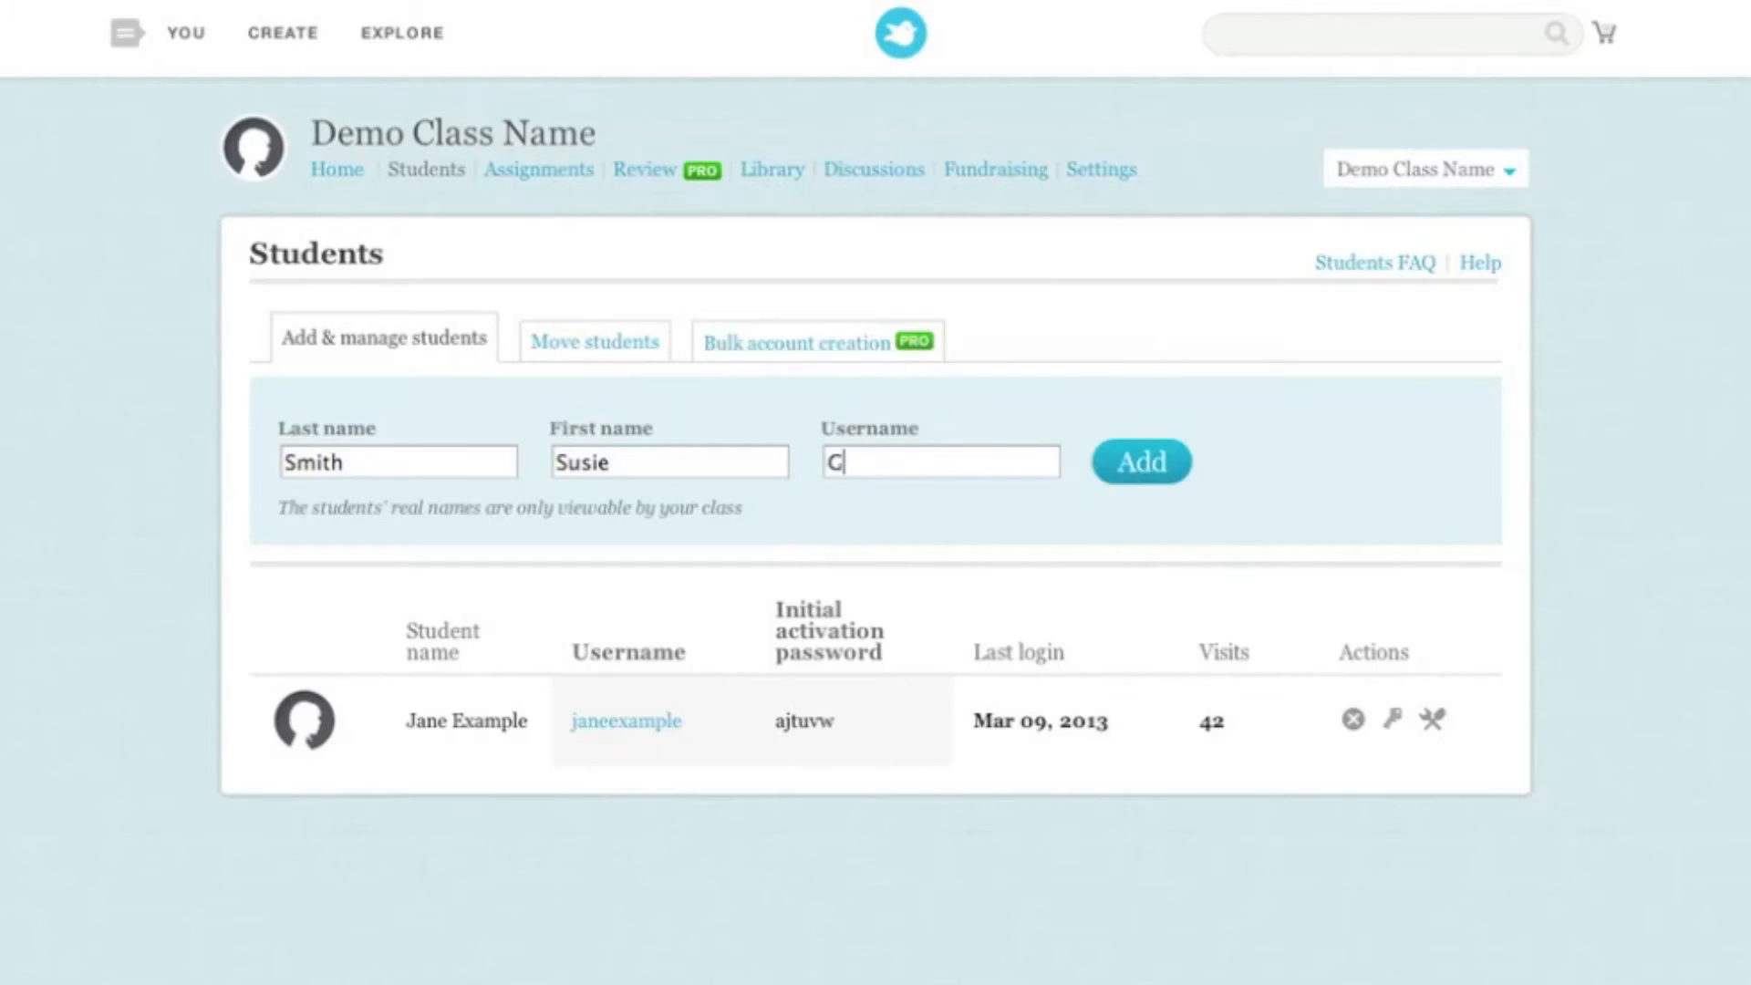
pyautogui.write('H12345')
pyautogui.click(1131, 474)
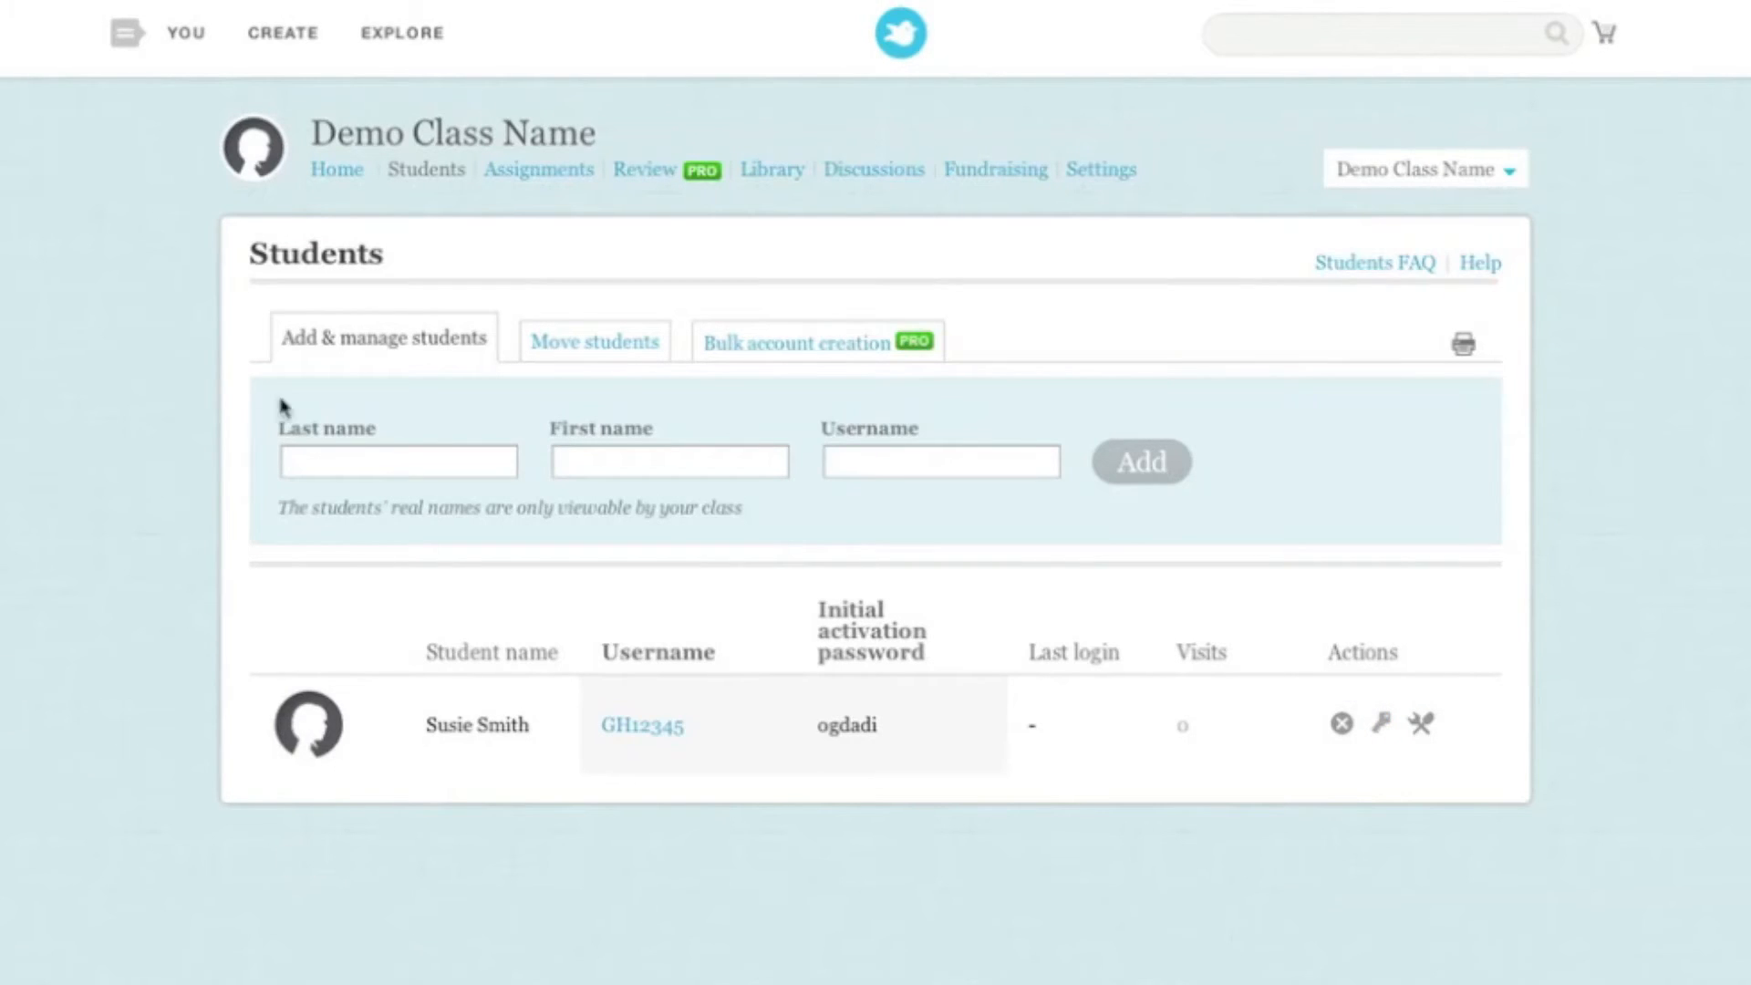
# Step: Select the new student for a move to another class and start a teacher search by email
pyautogui.click(594, 353)
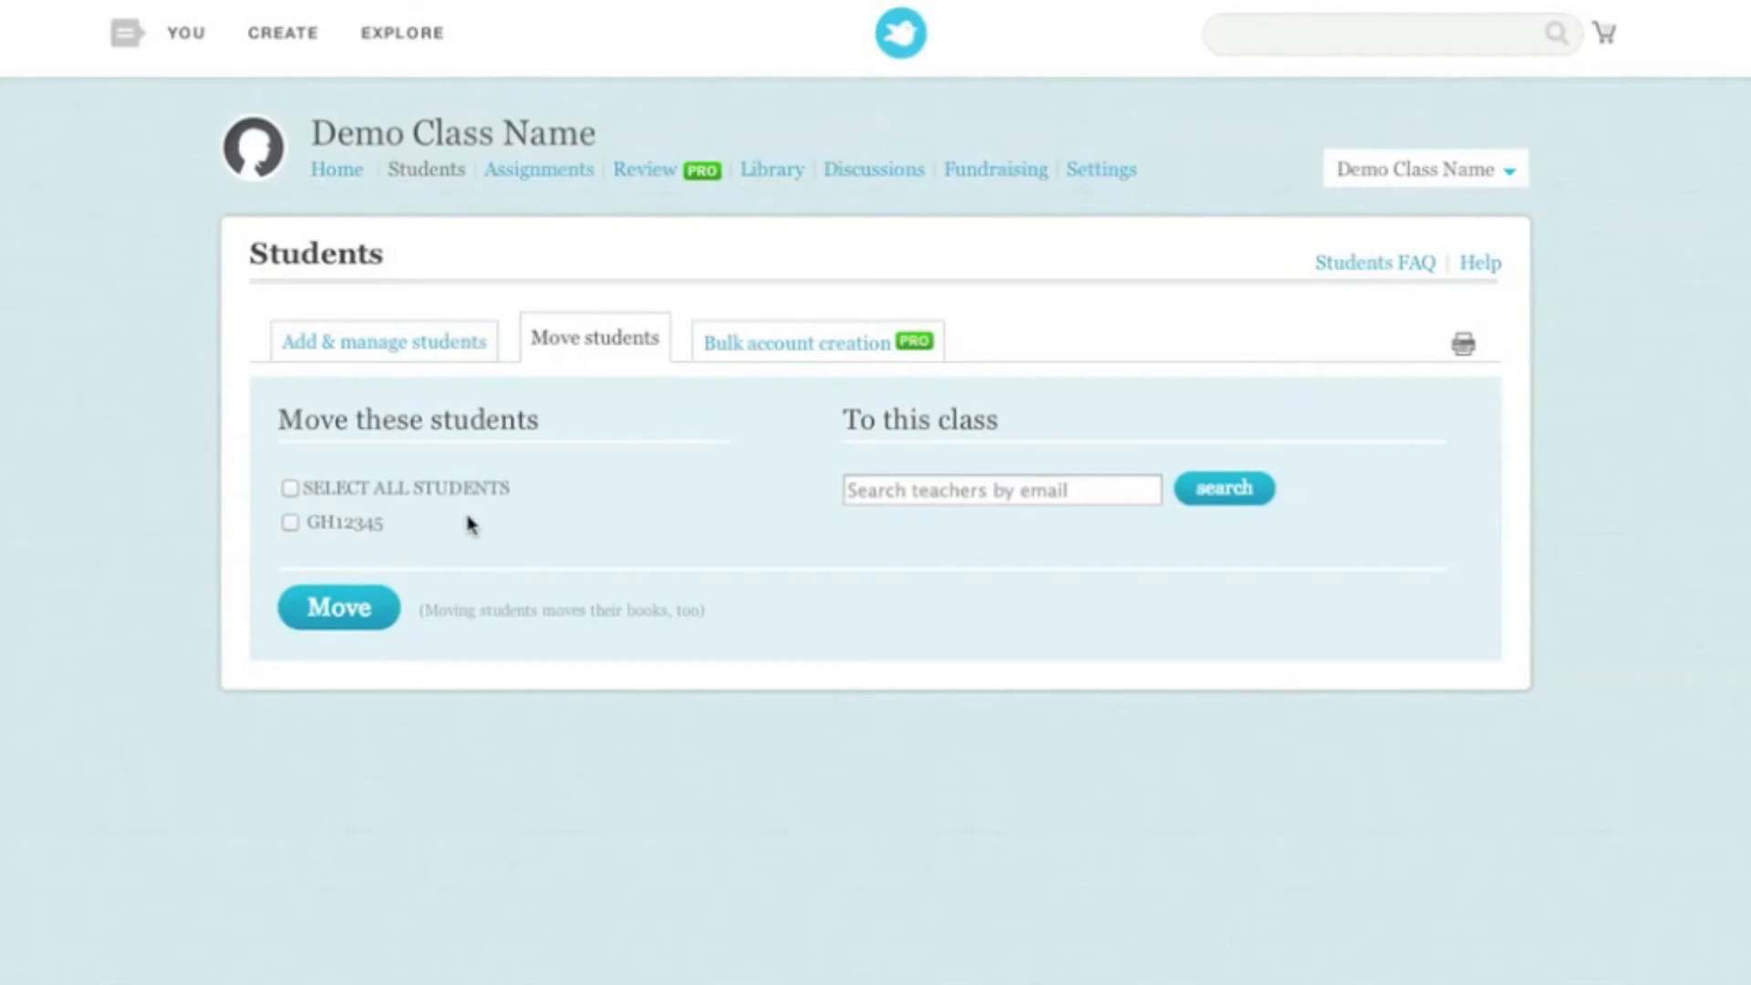
pyautogui.click(291, 525)
pyautogui.click(899, 490)
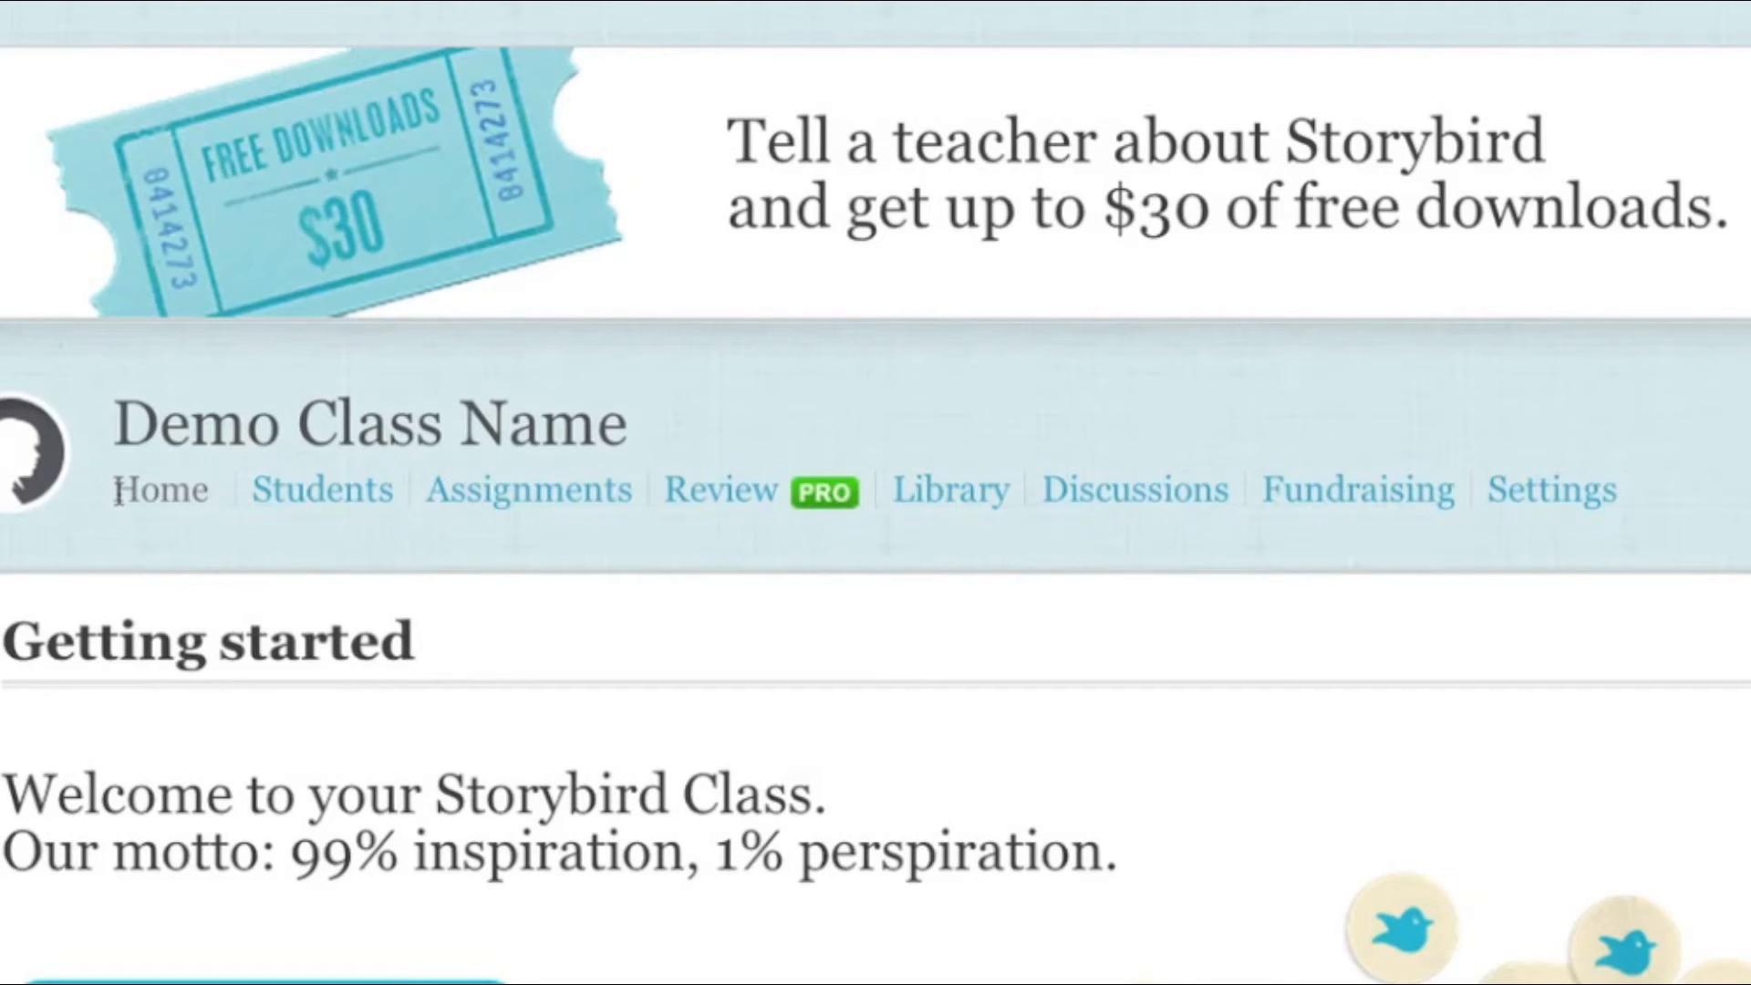
# Step: Start a new class assignment and review its title, description, Storybird embed, picture upload and due date fields
pyautogui.click(501, 509)
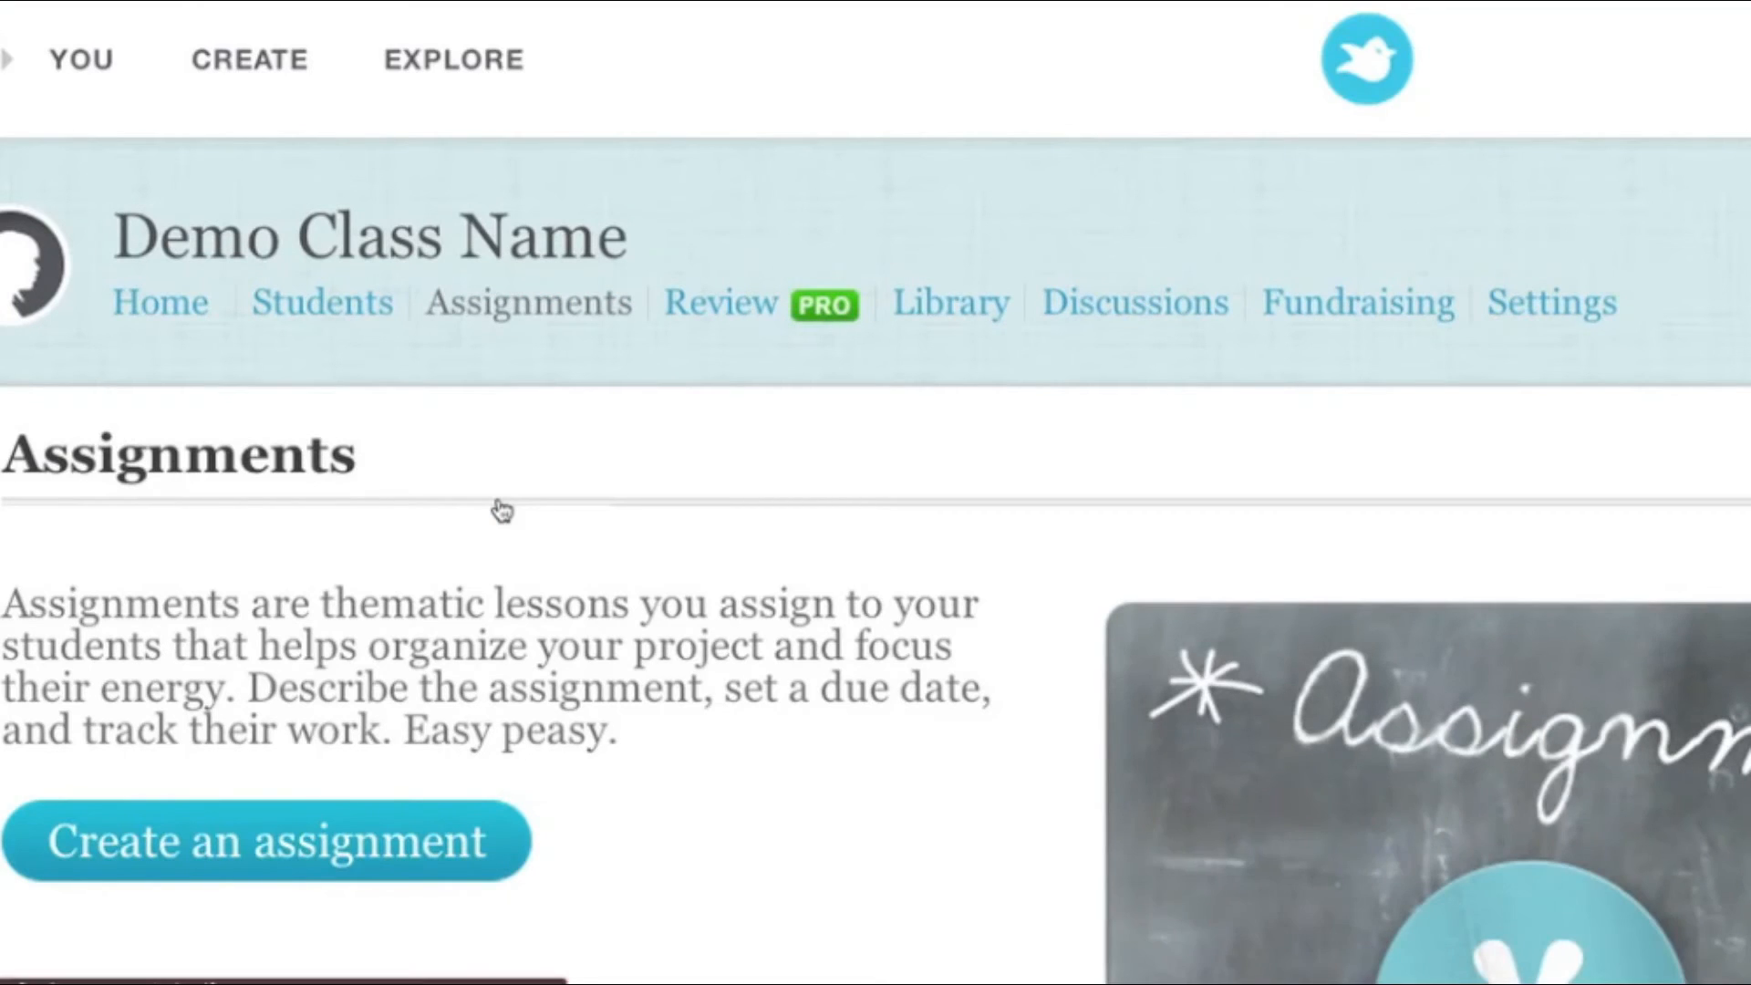
pyautogui.scroll(-3, 501, 509)
pyautogui.scroll(-1, 501, 509)
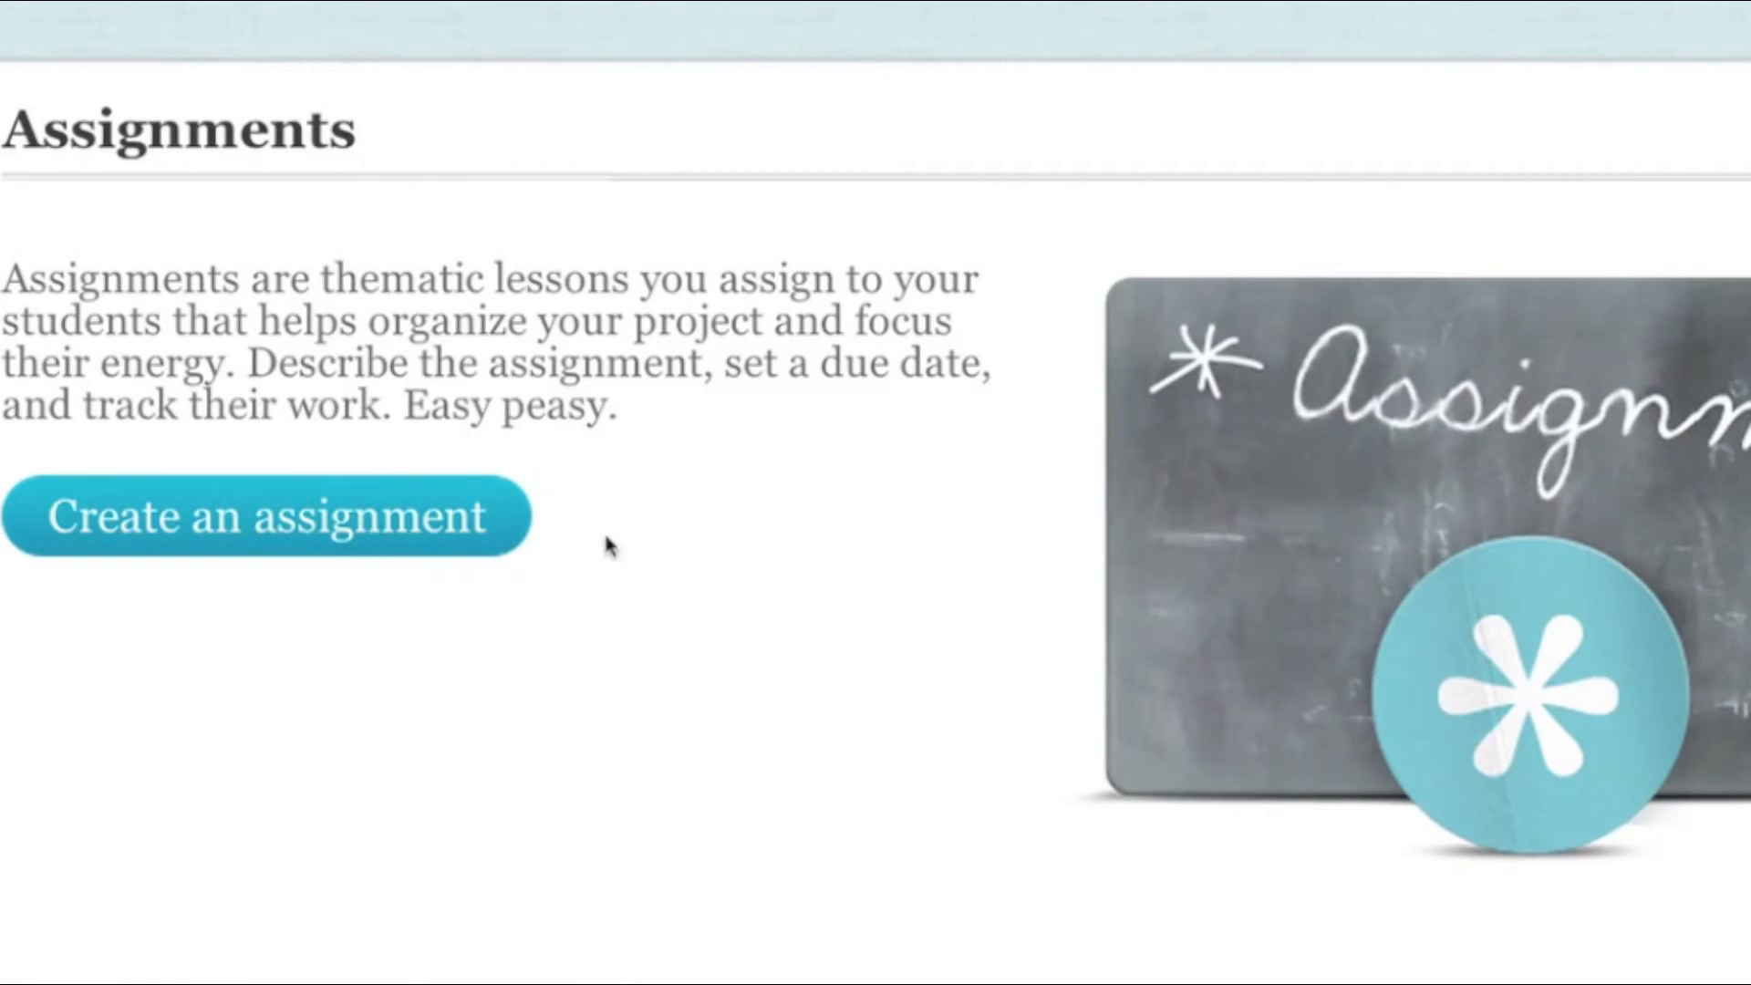
pyautogui.click(323, 520)
pyautogui.scroll(-3, 1077, 675)
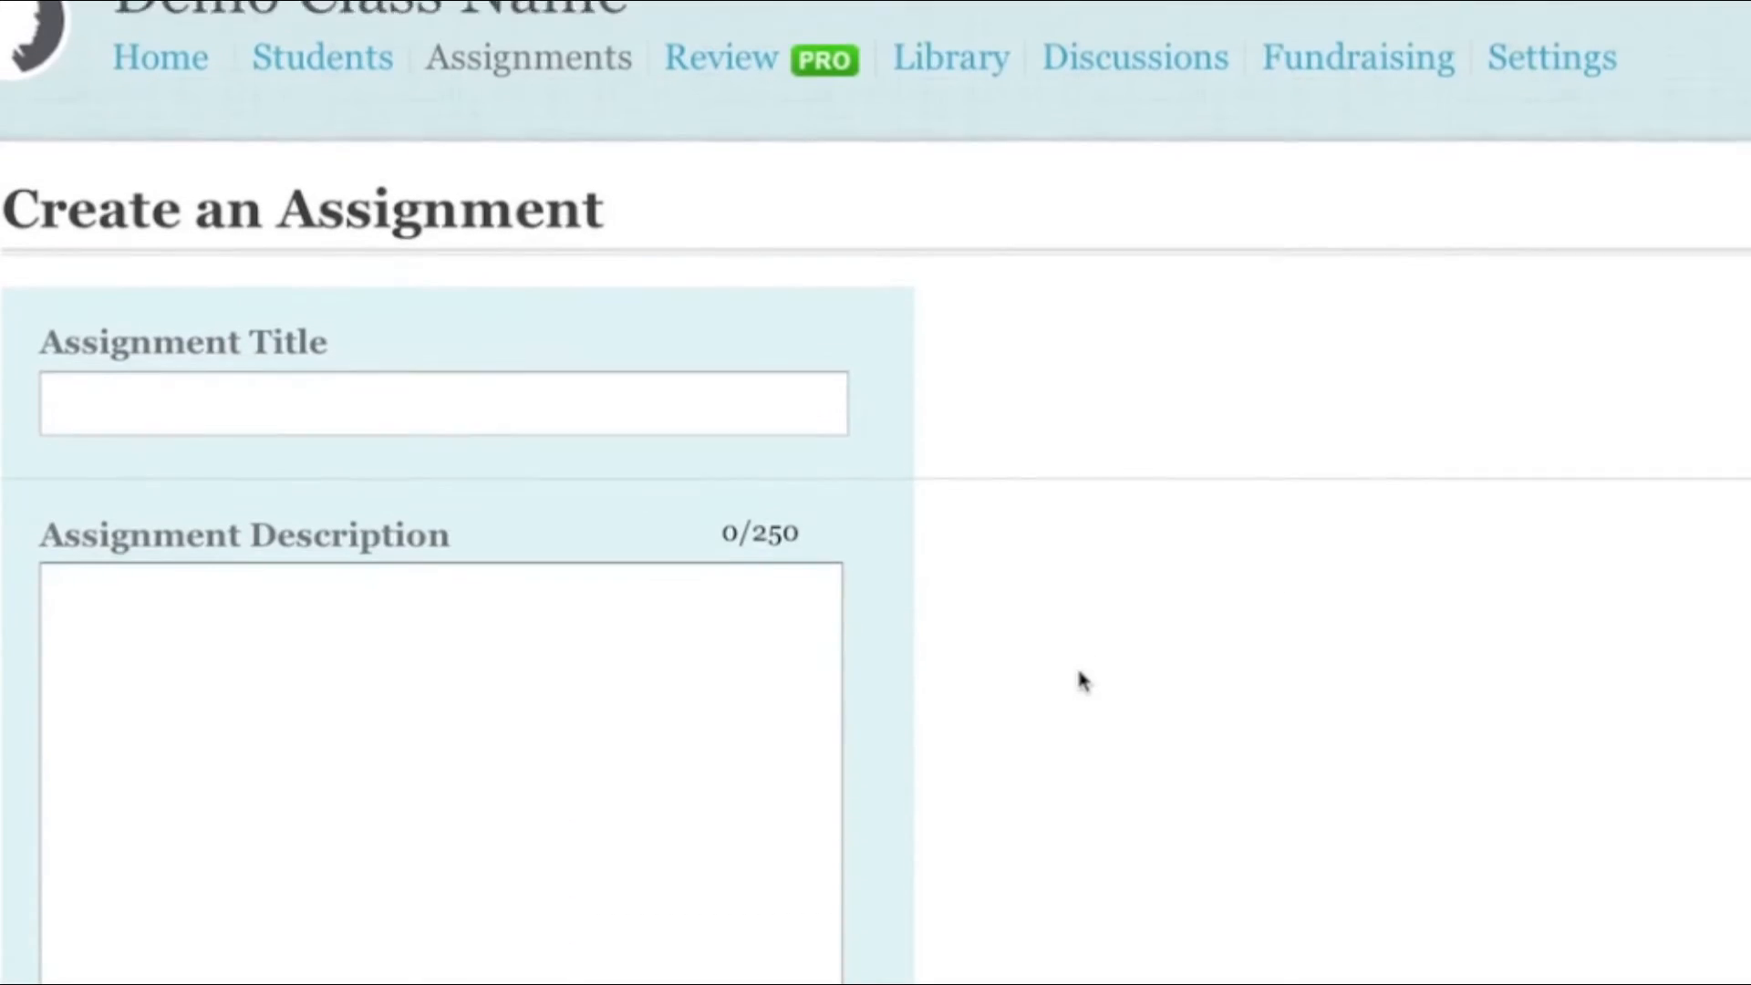
pyautogui.scroll(-4, 258, 371)
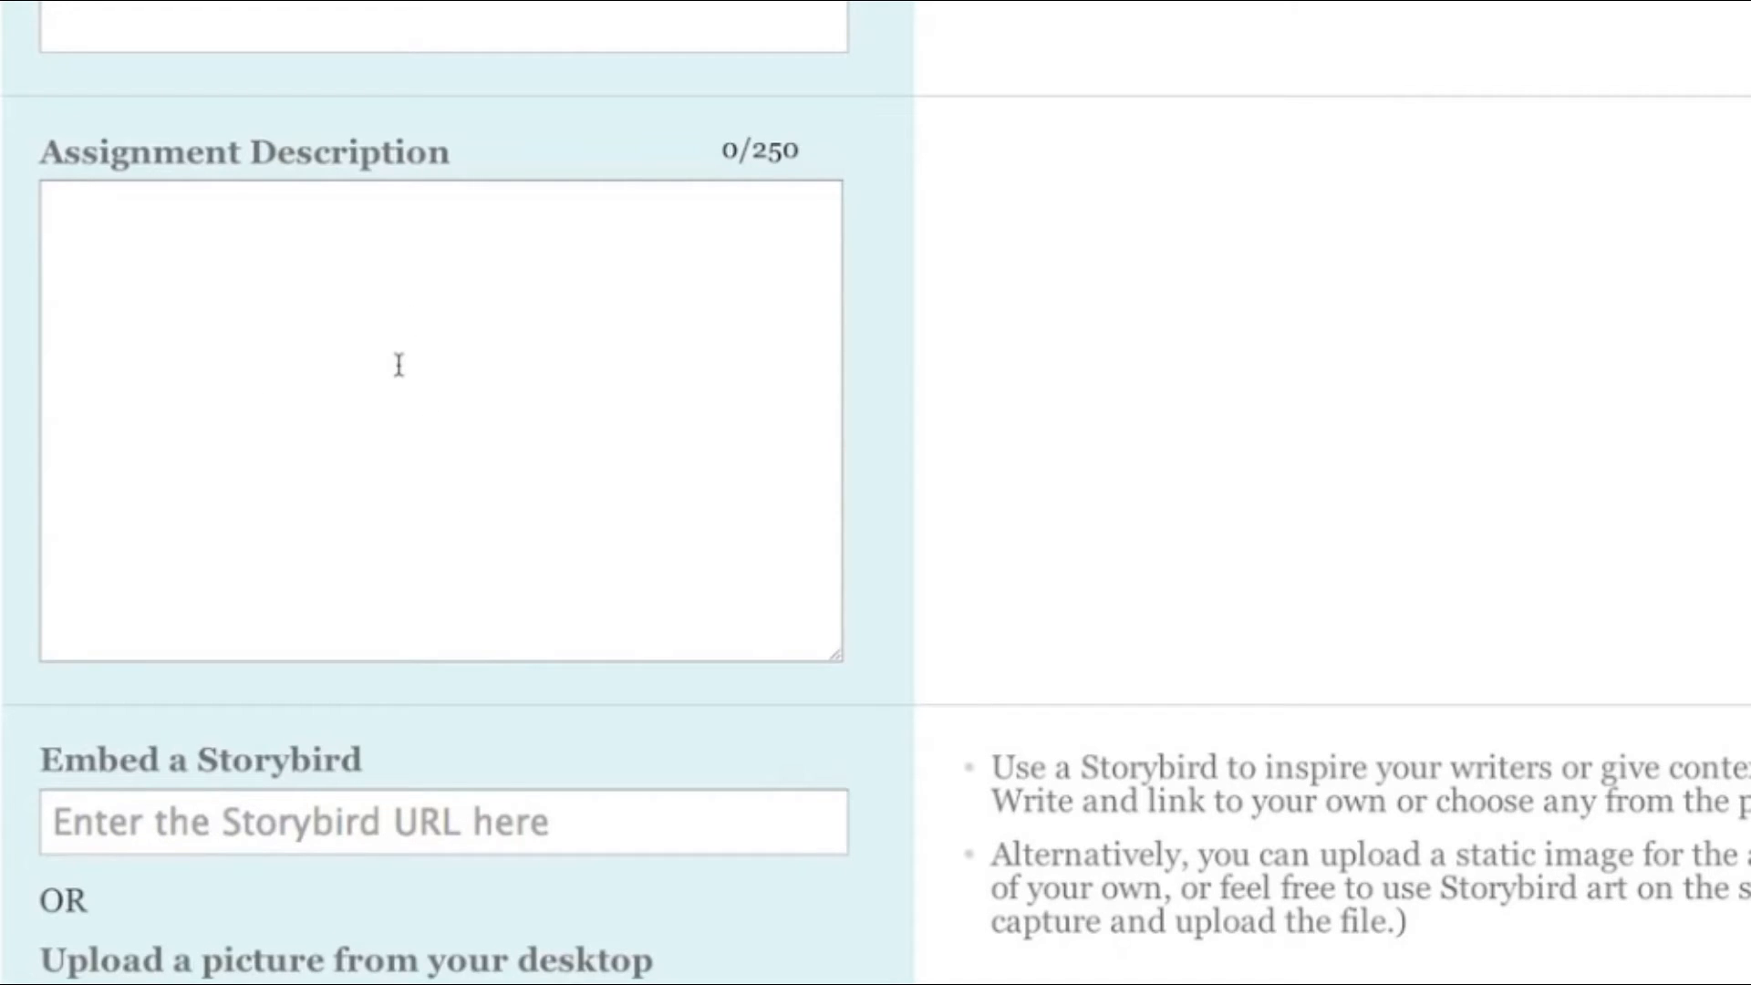
pyautogui.scroll(-5, 399, 365)
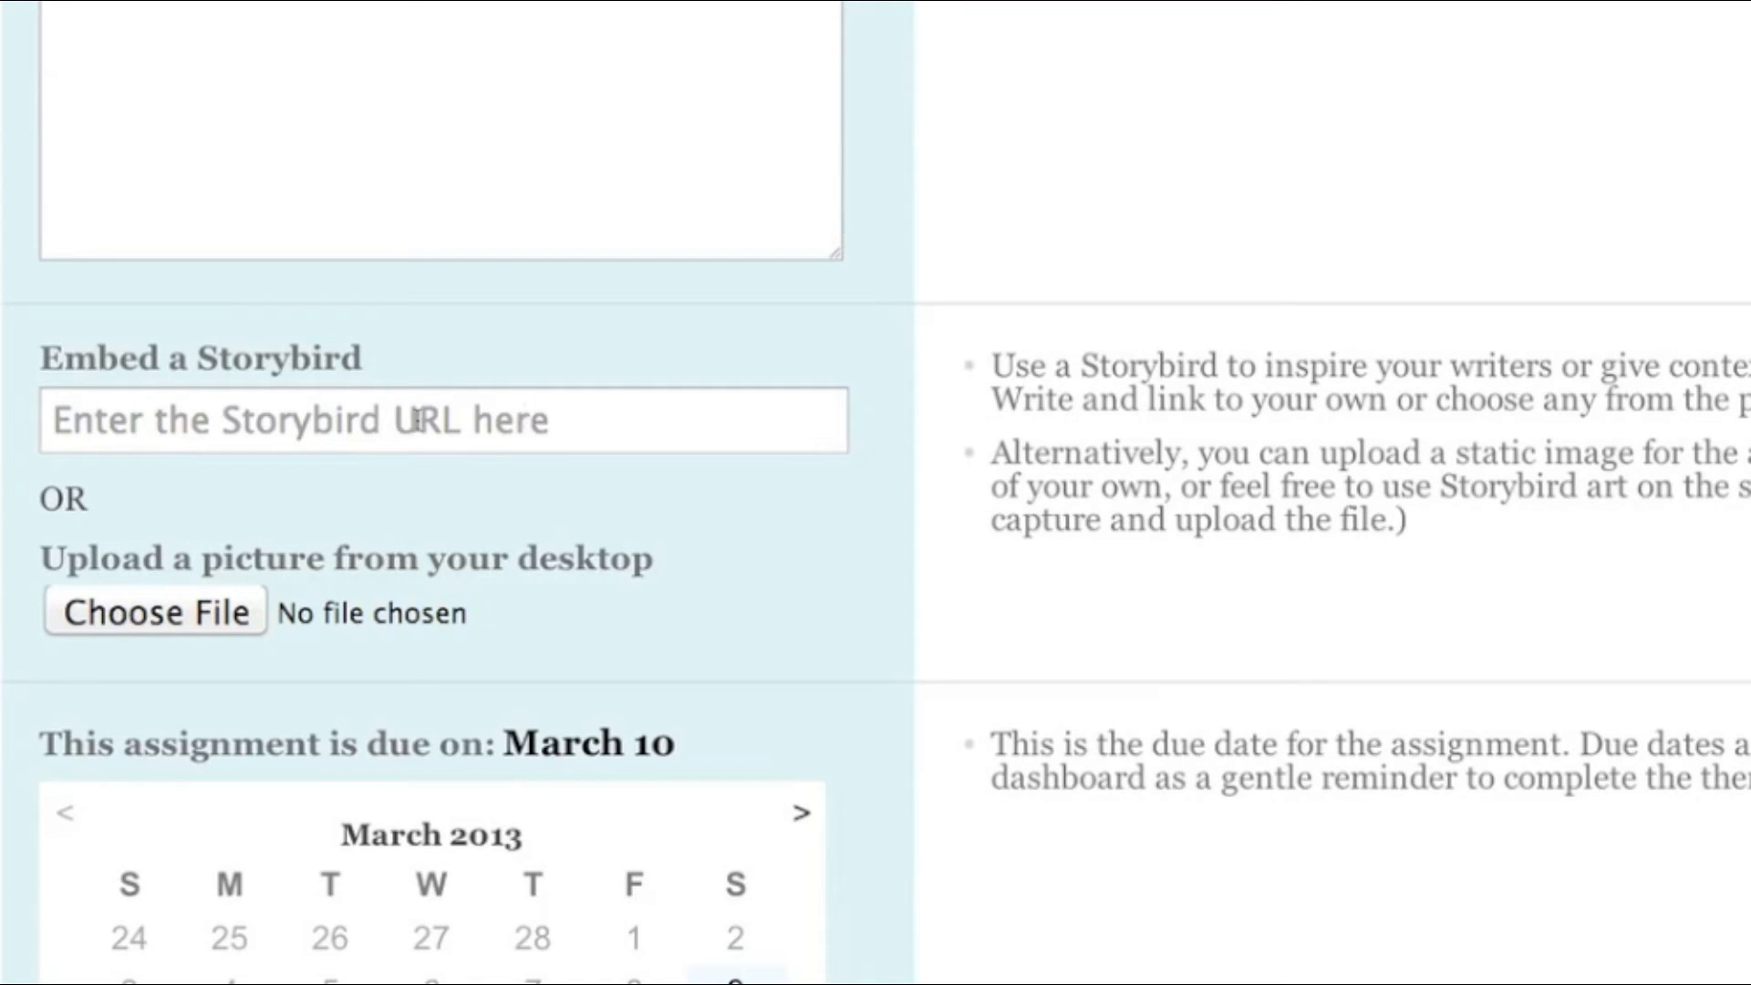
pyautogui.scroll(-2, 399, 452)
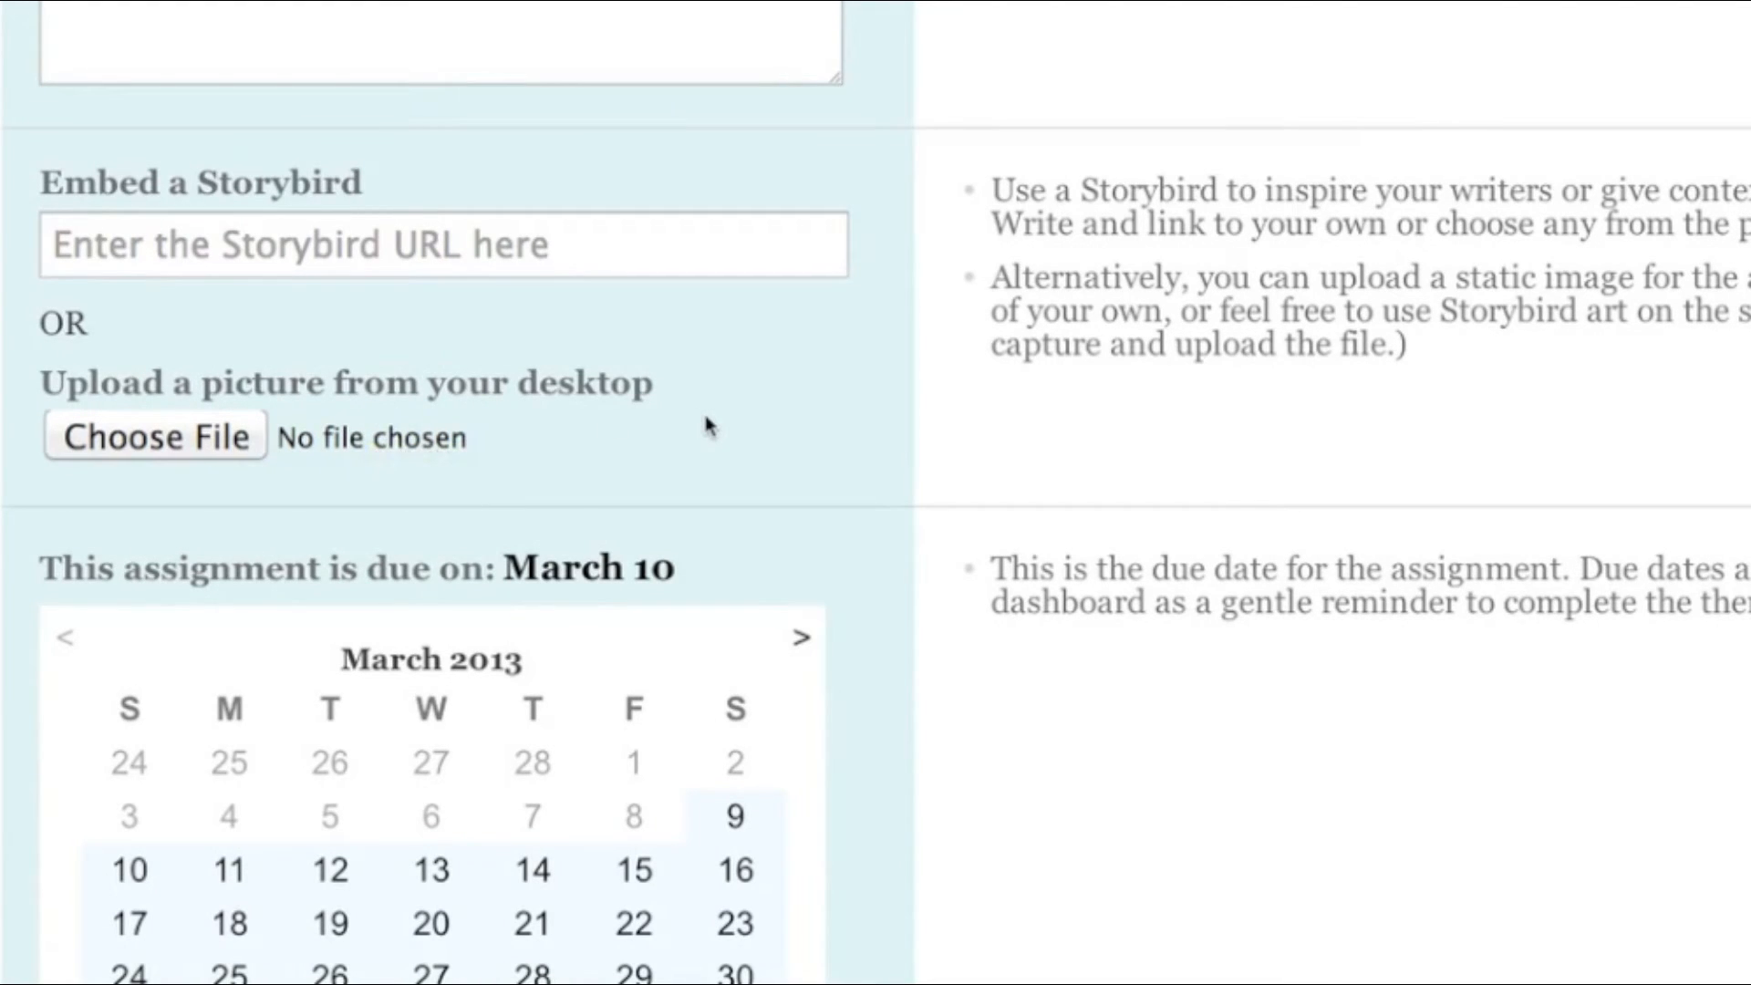
pyautogui.scroll(-4, 708, 424)
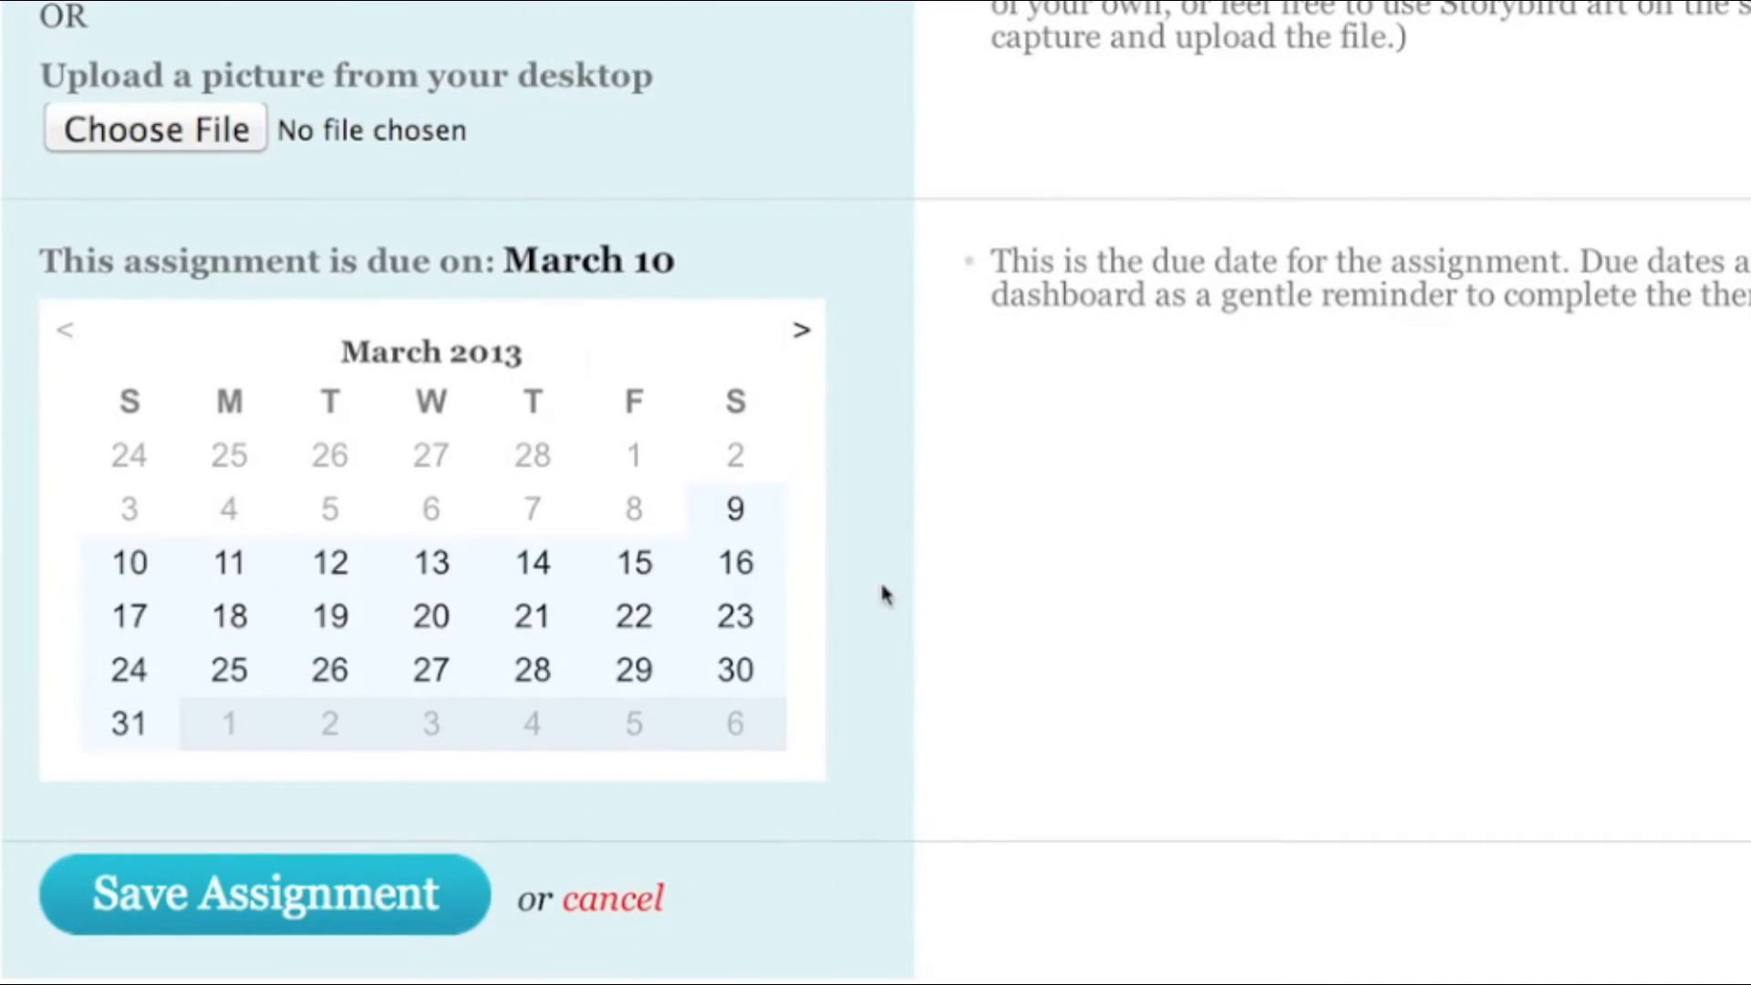
pyautogui.scroll(-1, 976, 511)
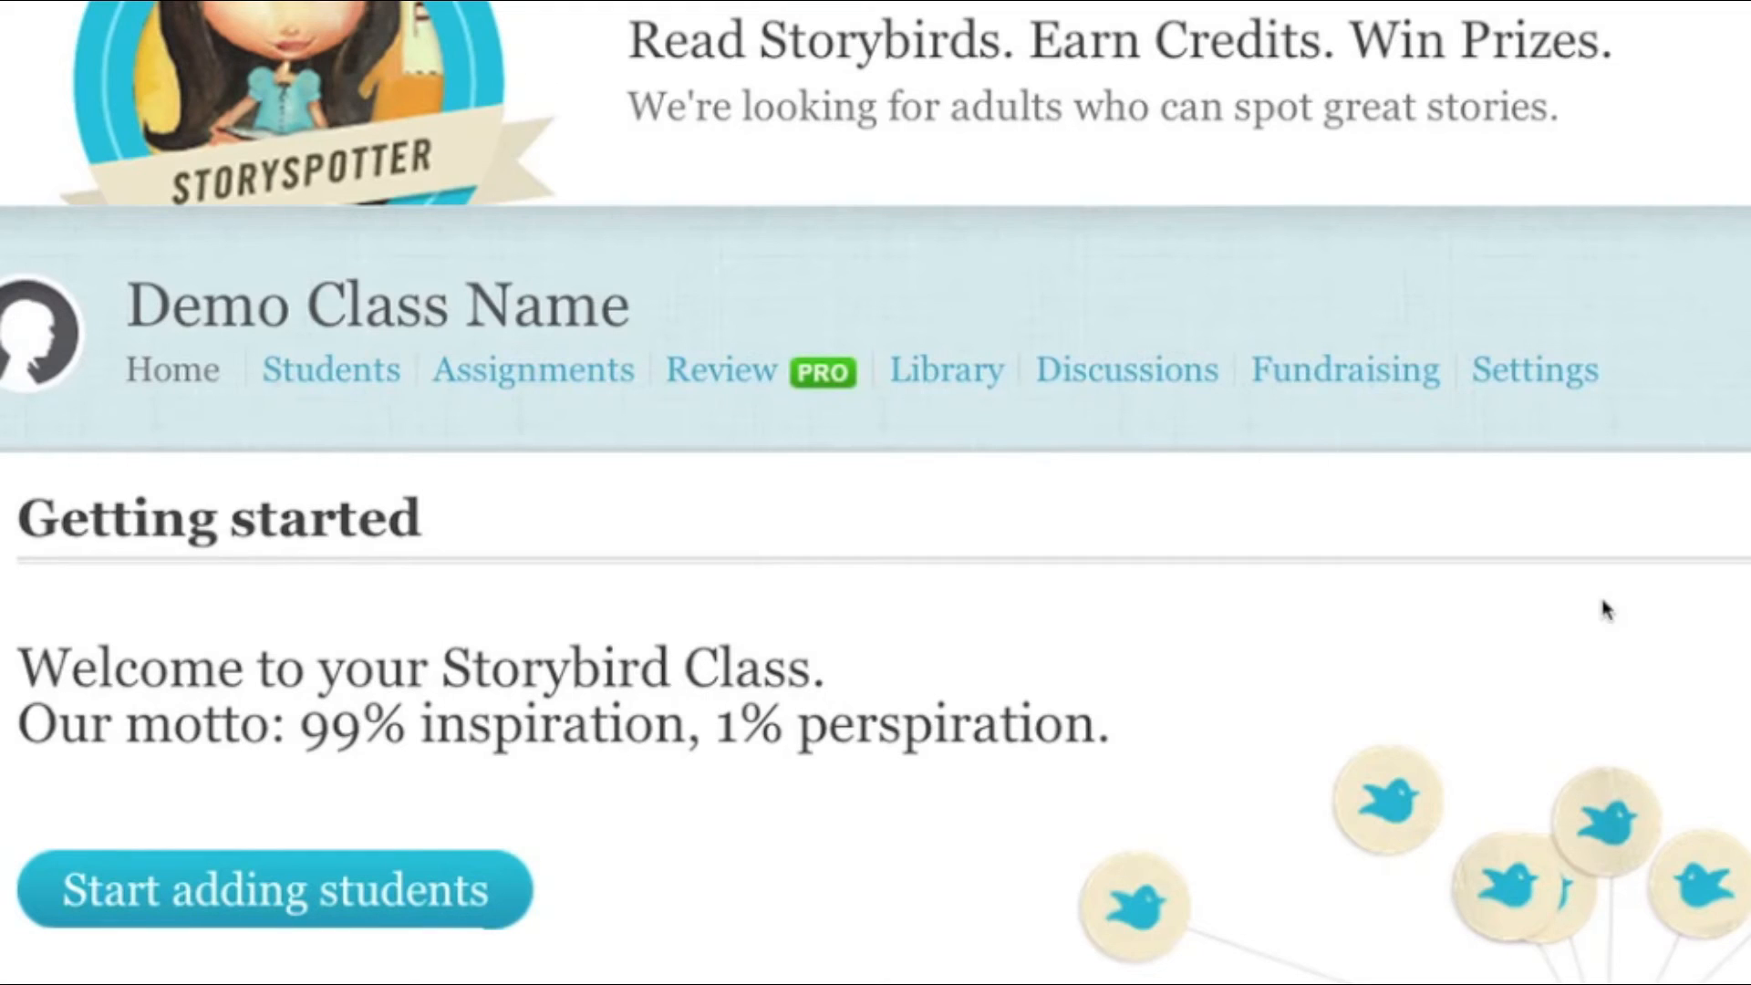
# Step: View the class library page and read how it collects the students' stories
pyautogui.click(936, 383)
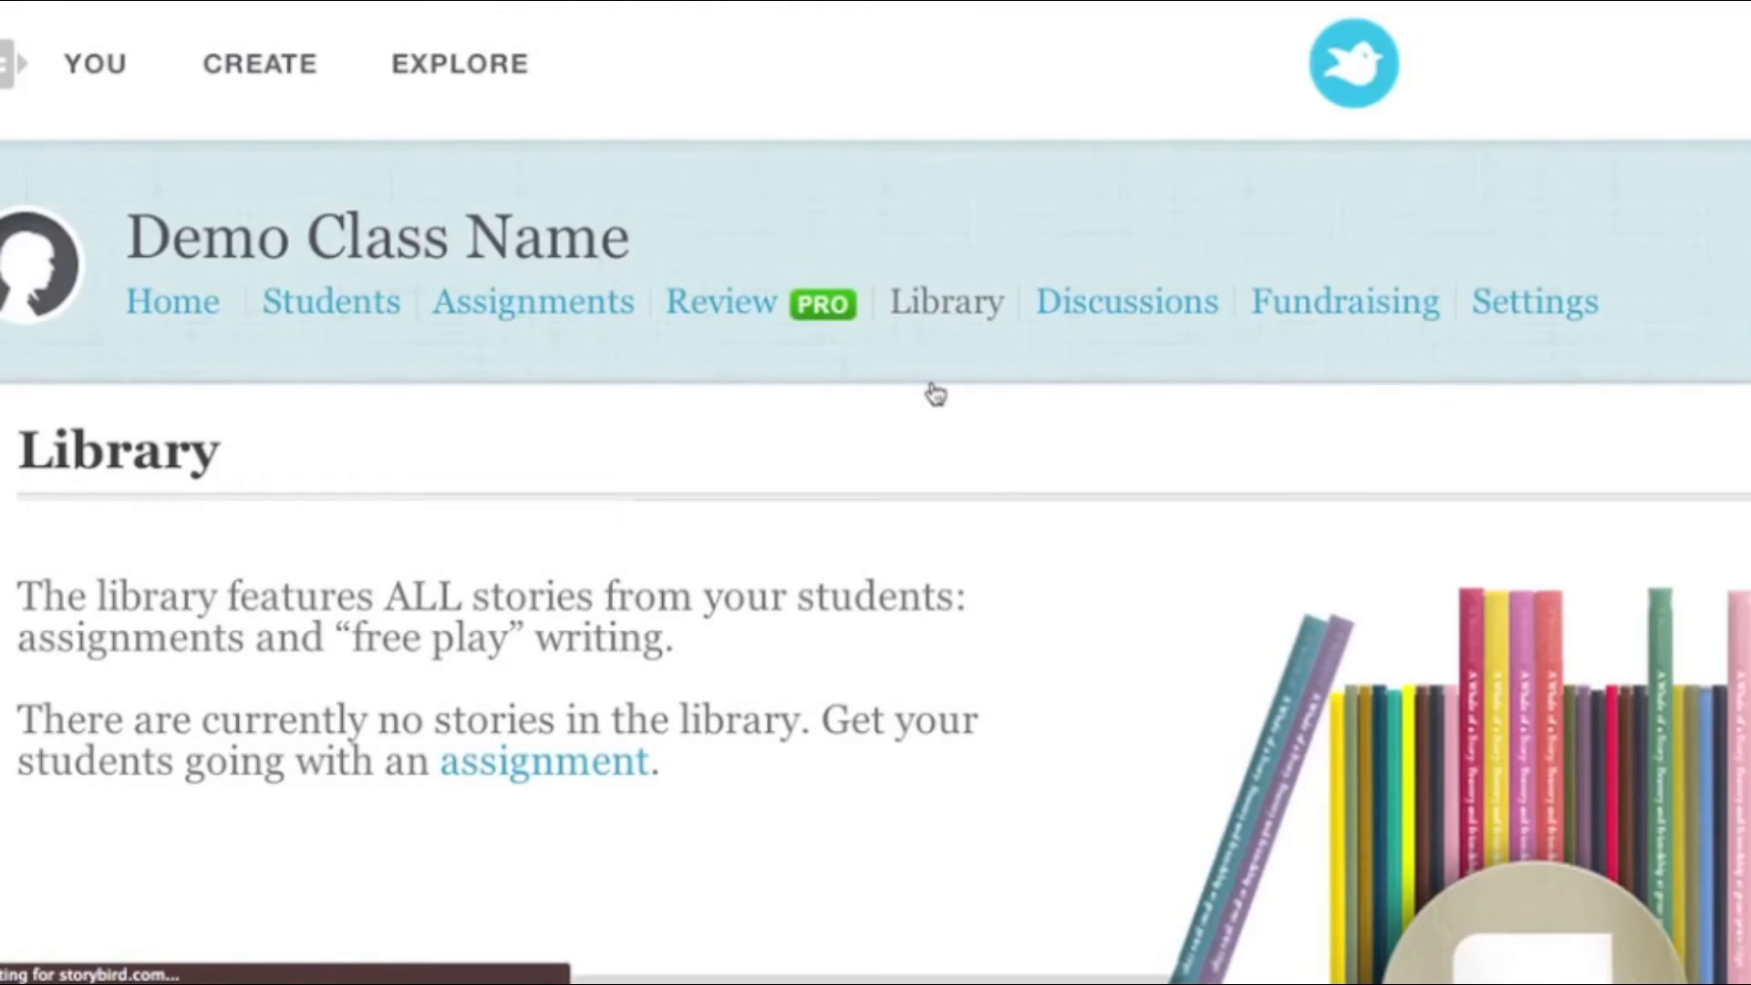
pyautogui.scroll(-3, 732, 614)
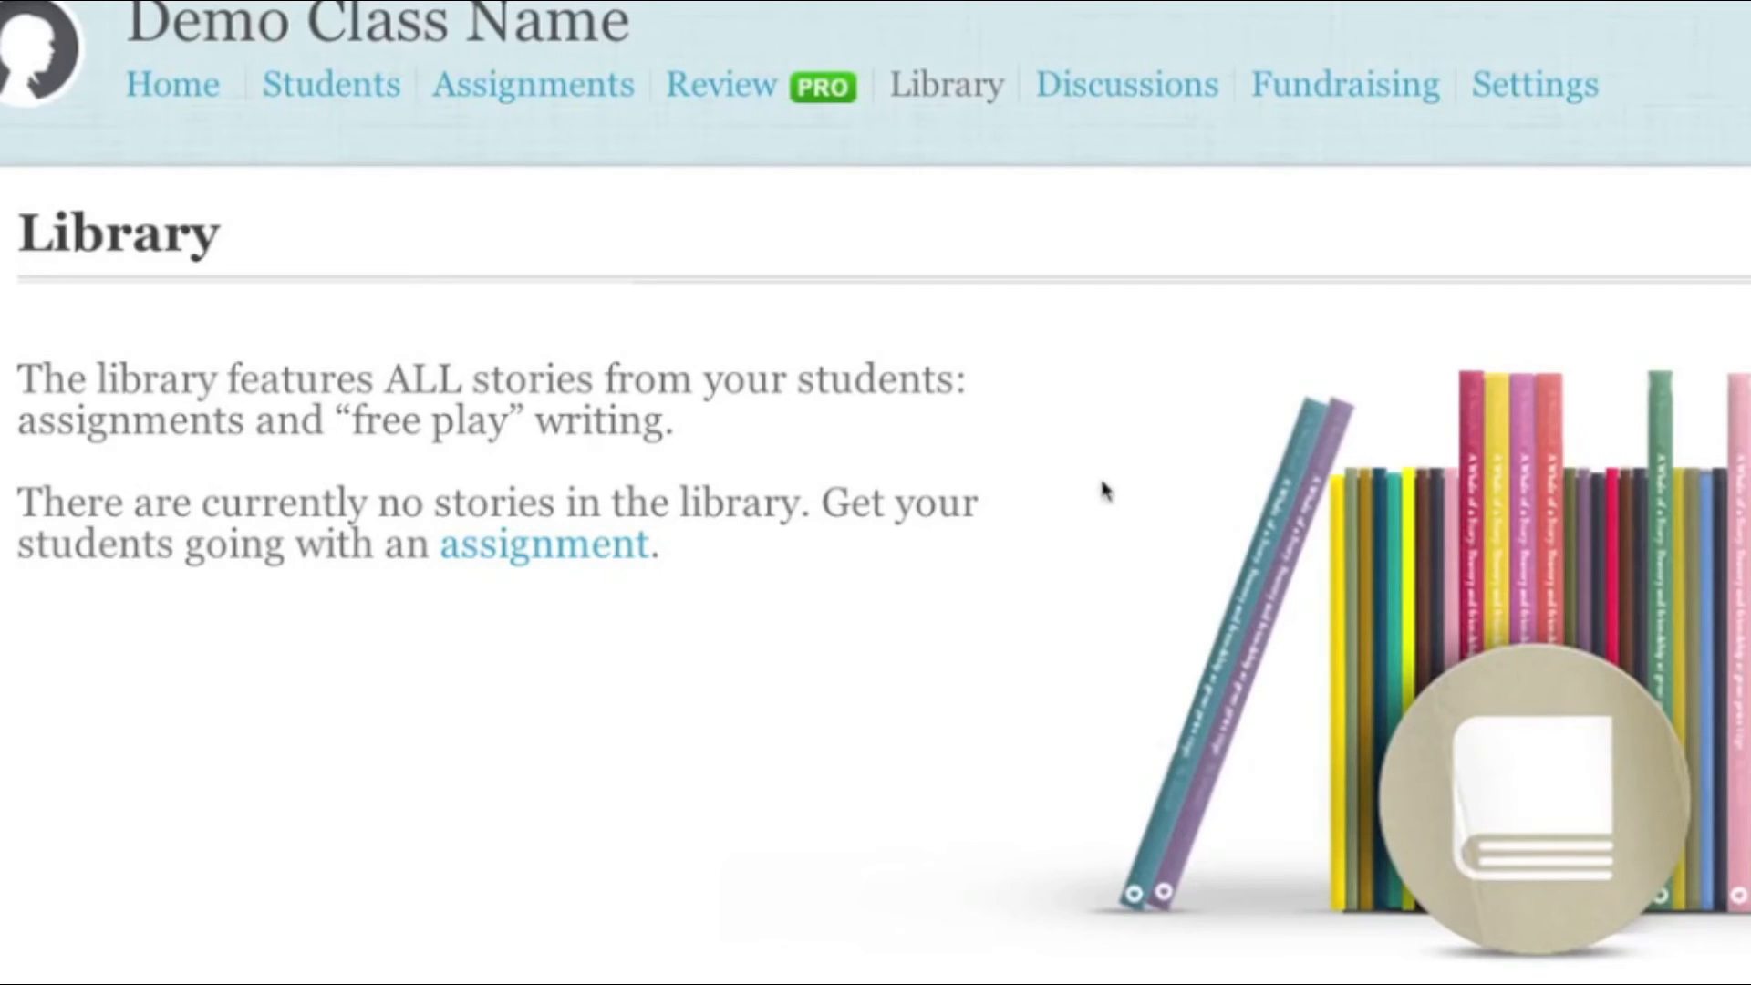
pyautogui.scroll(1, 1451, 411)
pyautogui.scroll(3, 1452, 406)
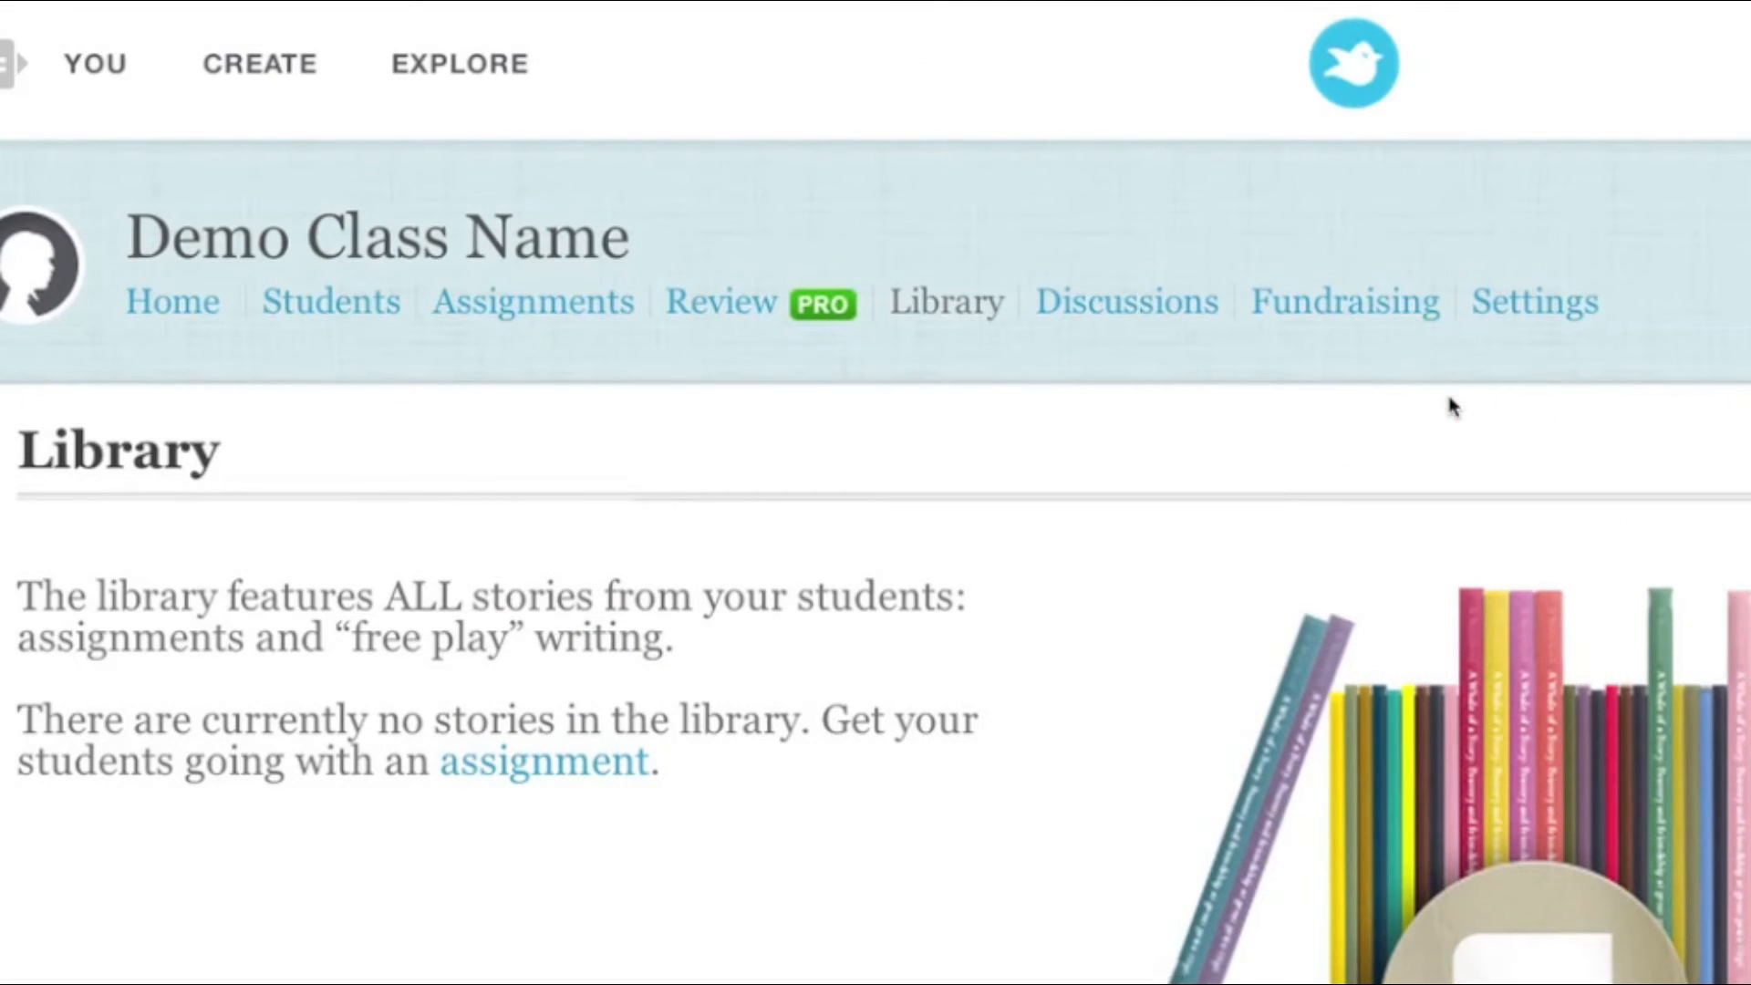
# Step: Set comments on class Storybirds to Moderated in the class settings and save the update
pyautogui.click(1528, 315)
pyautogui.scroll(-3, 571, 544)
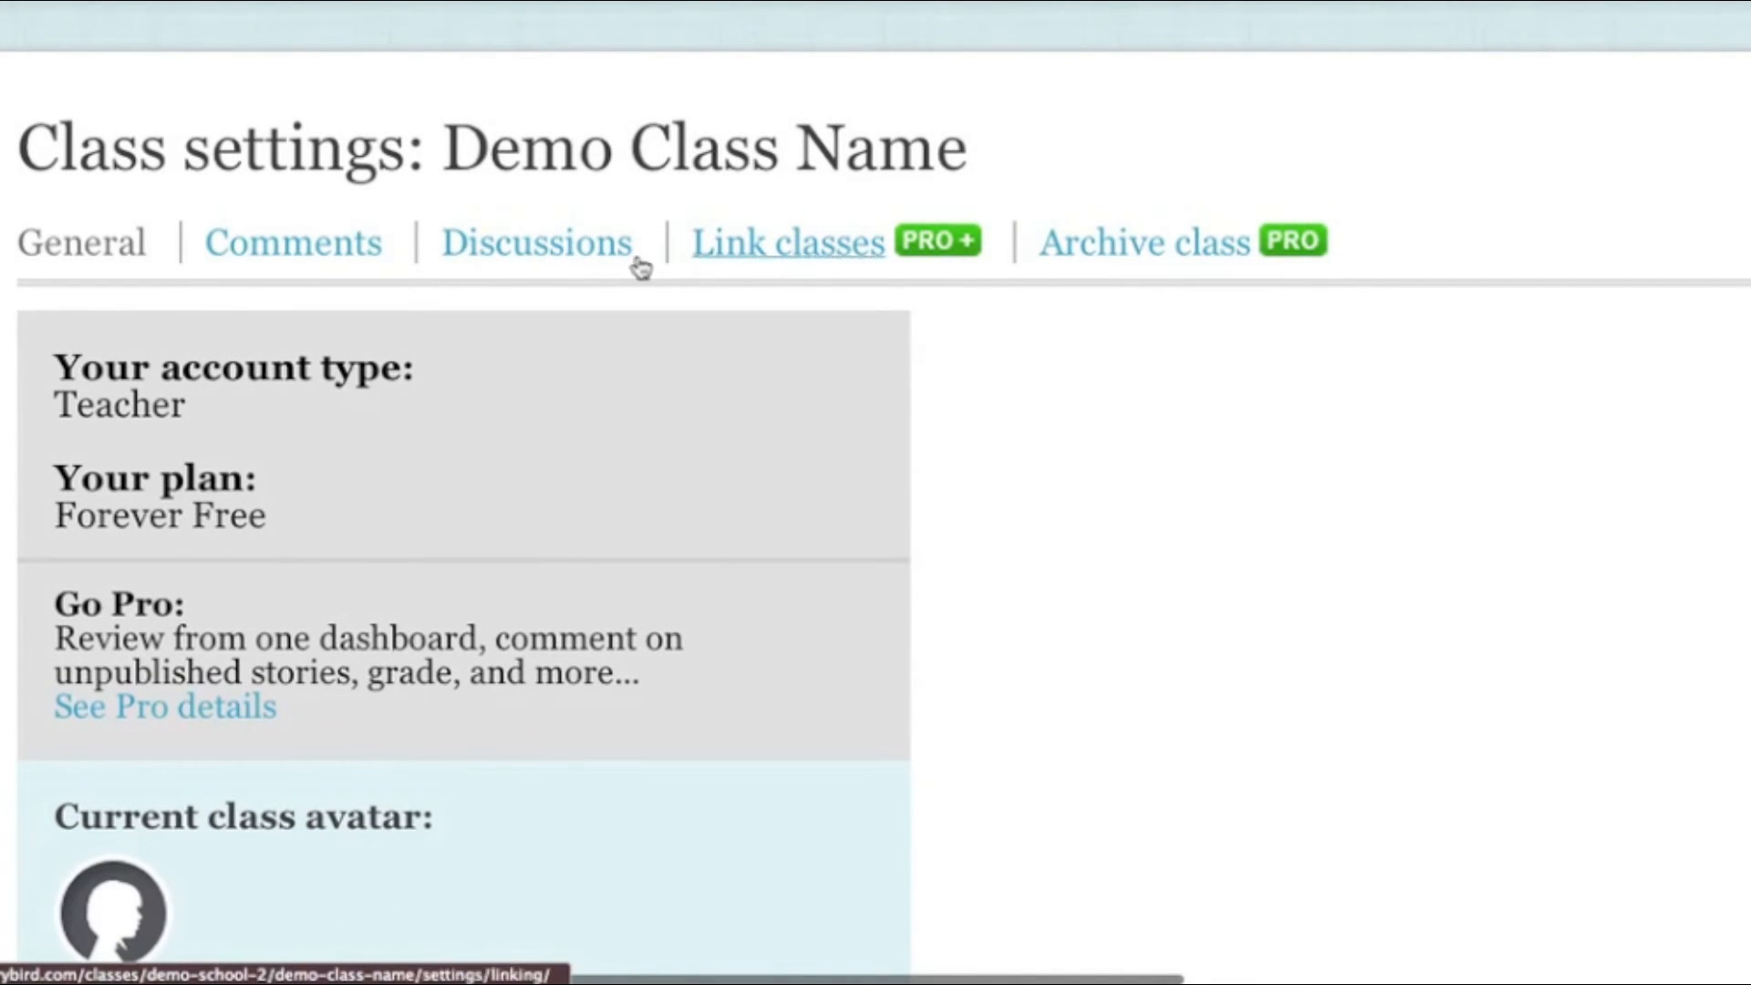
pyautogui.scroll(-1, 404, 518)
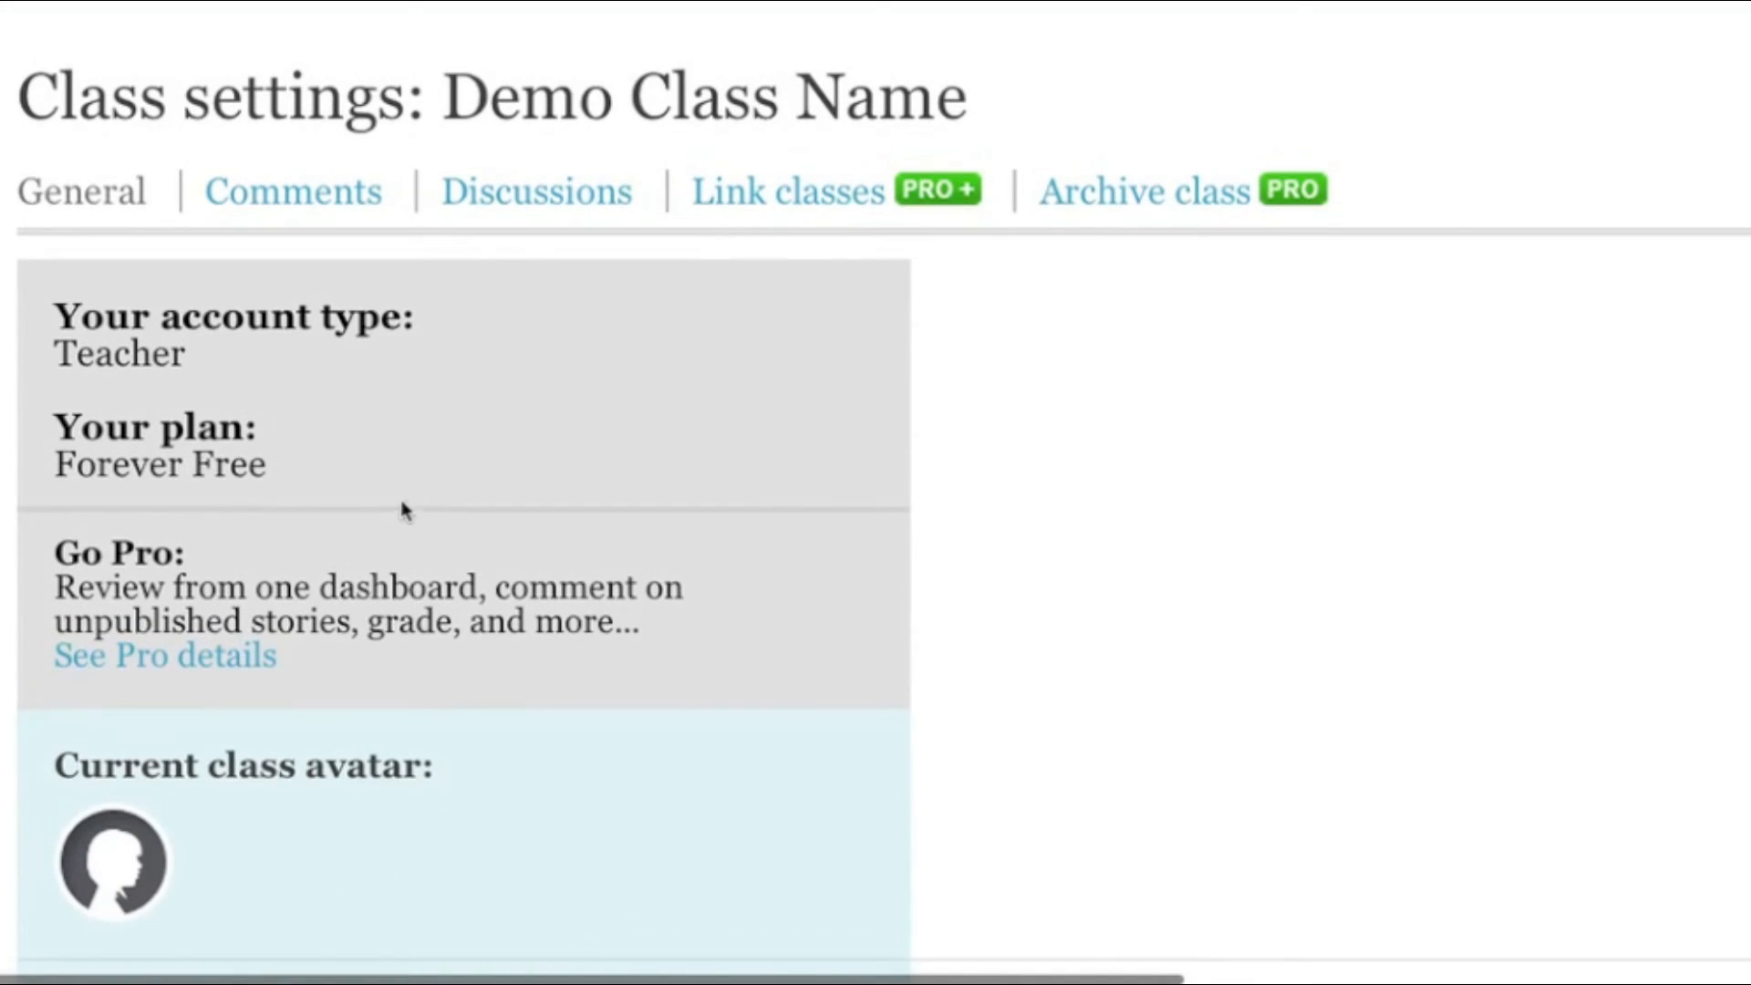
pyautogui.click(283, 219)
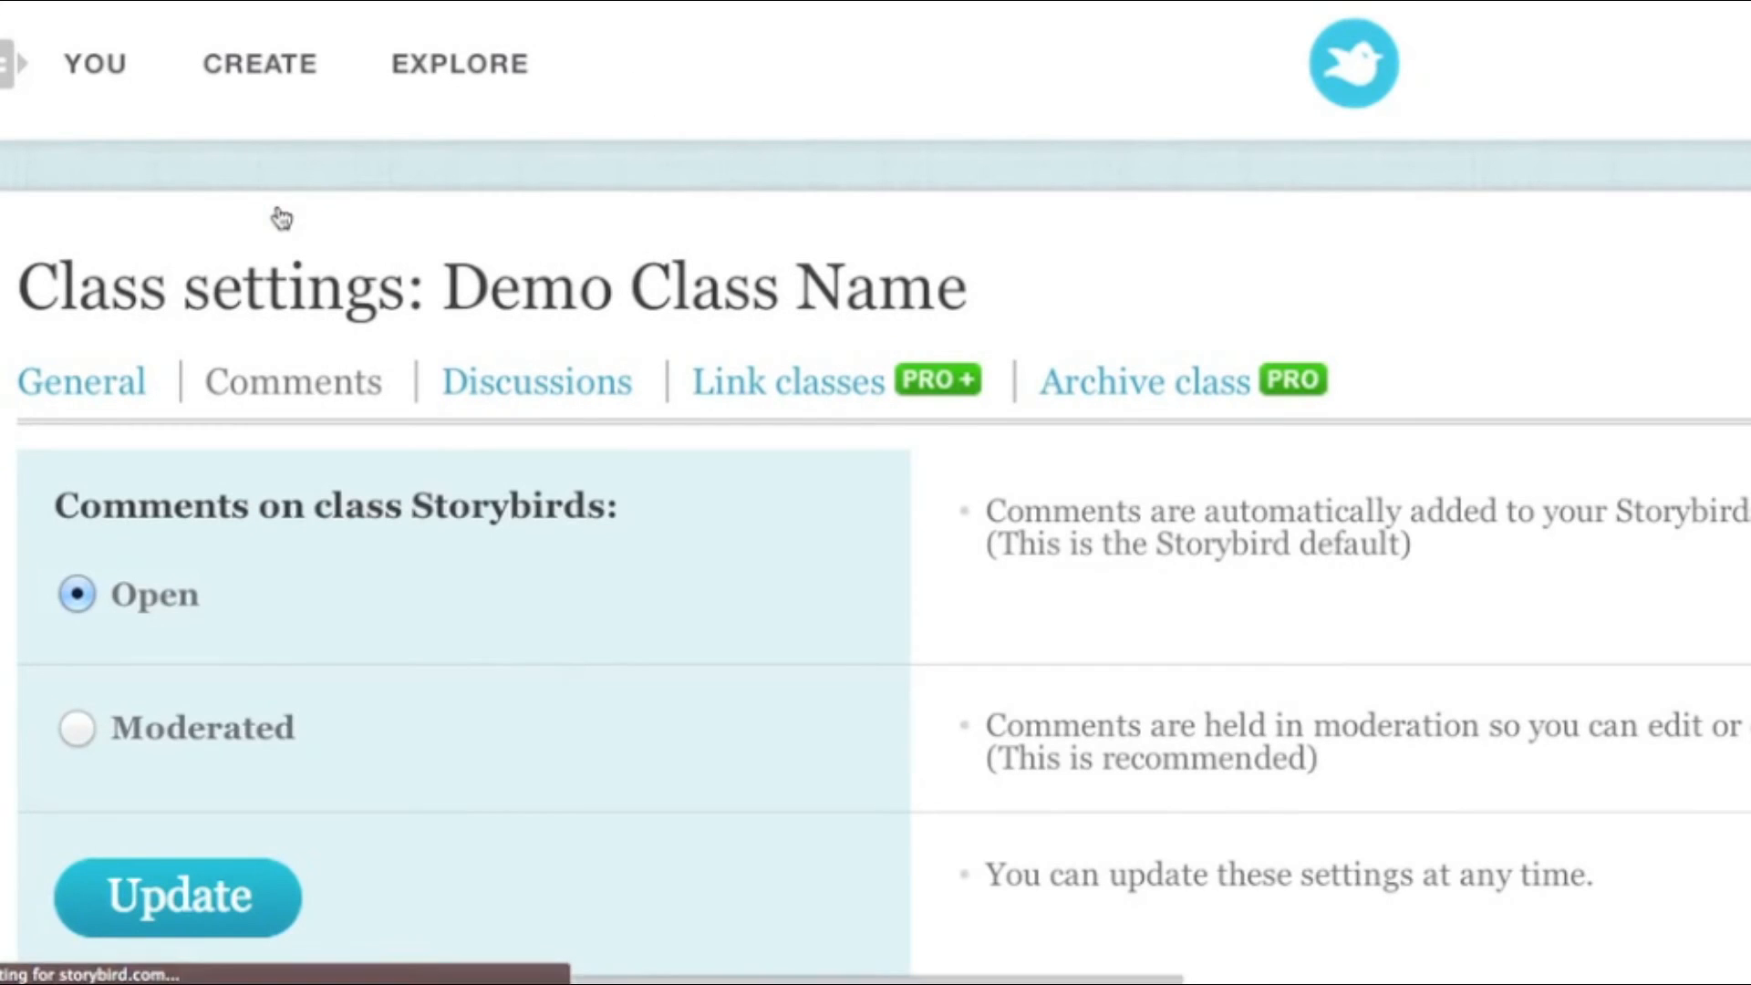
pyautogui.scroll(-3, 501, 548)
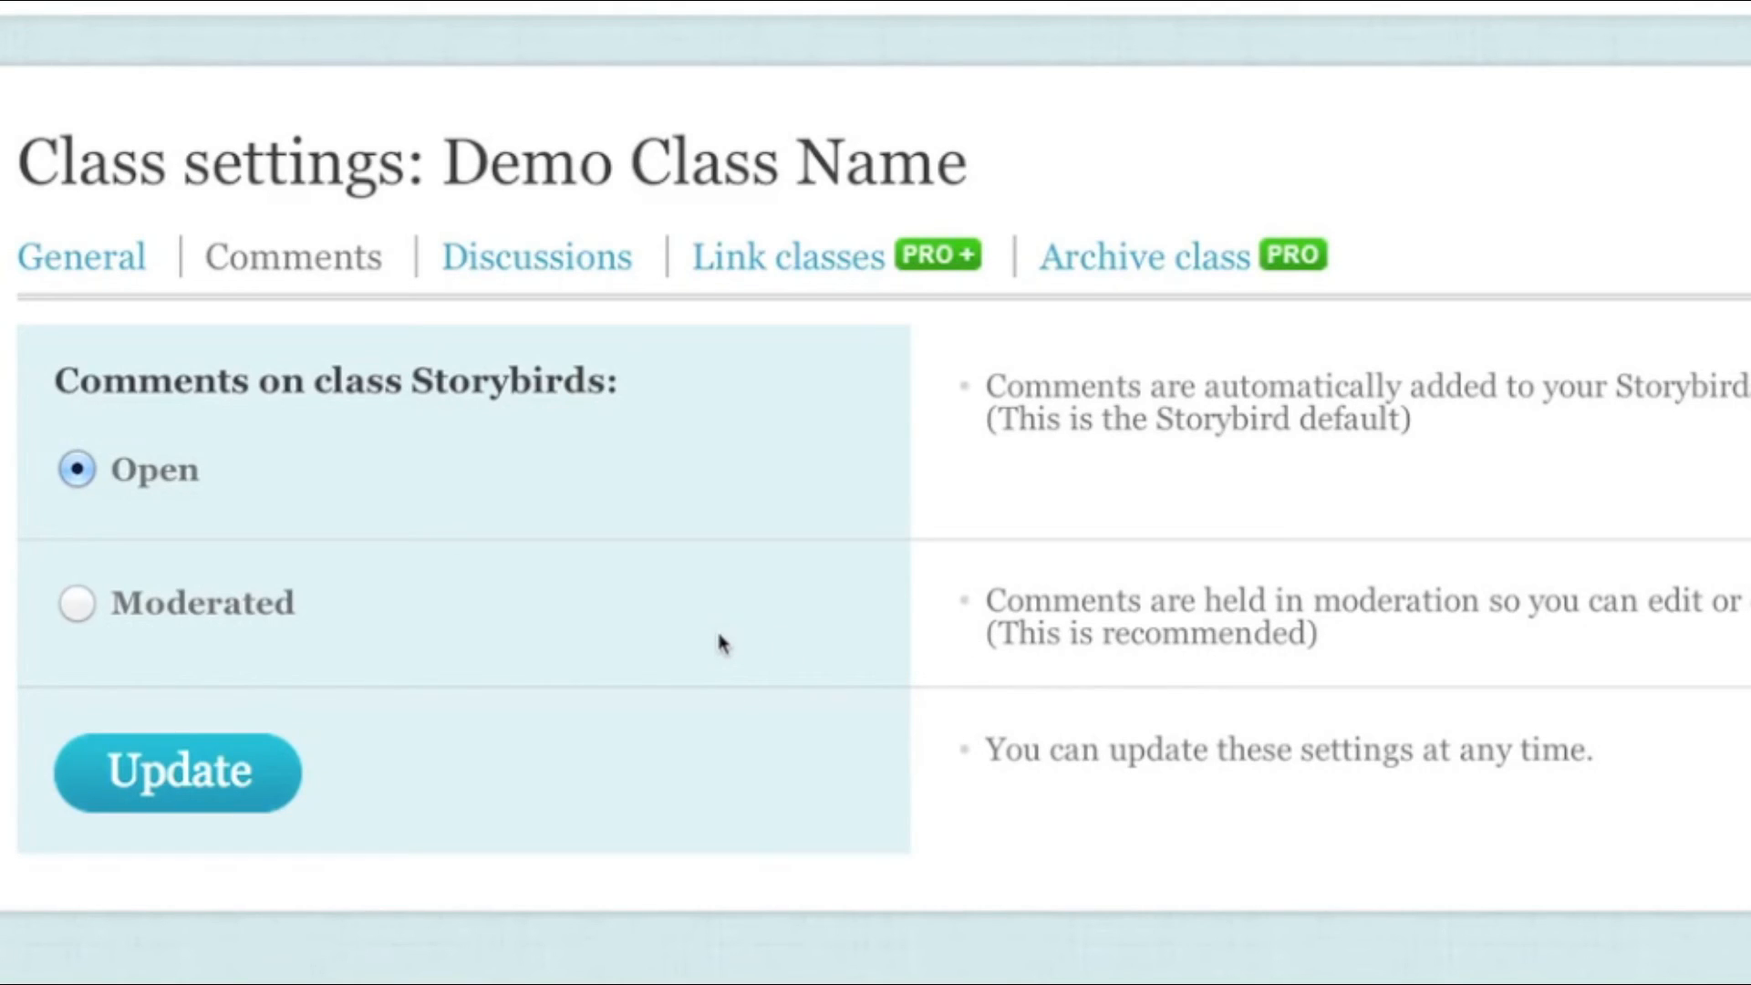
pyautogui.hscroll(5, 719, 643)
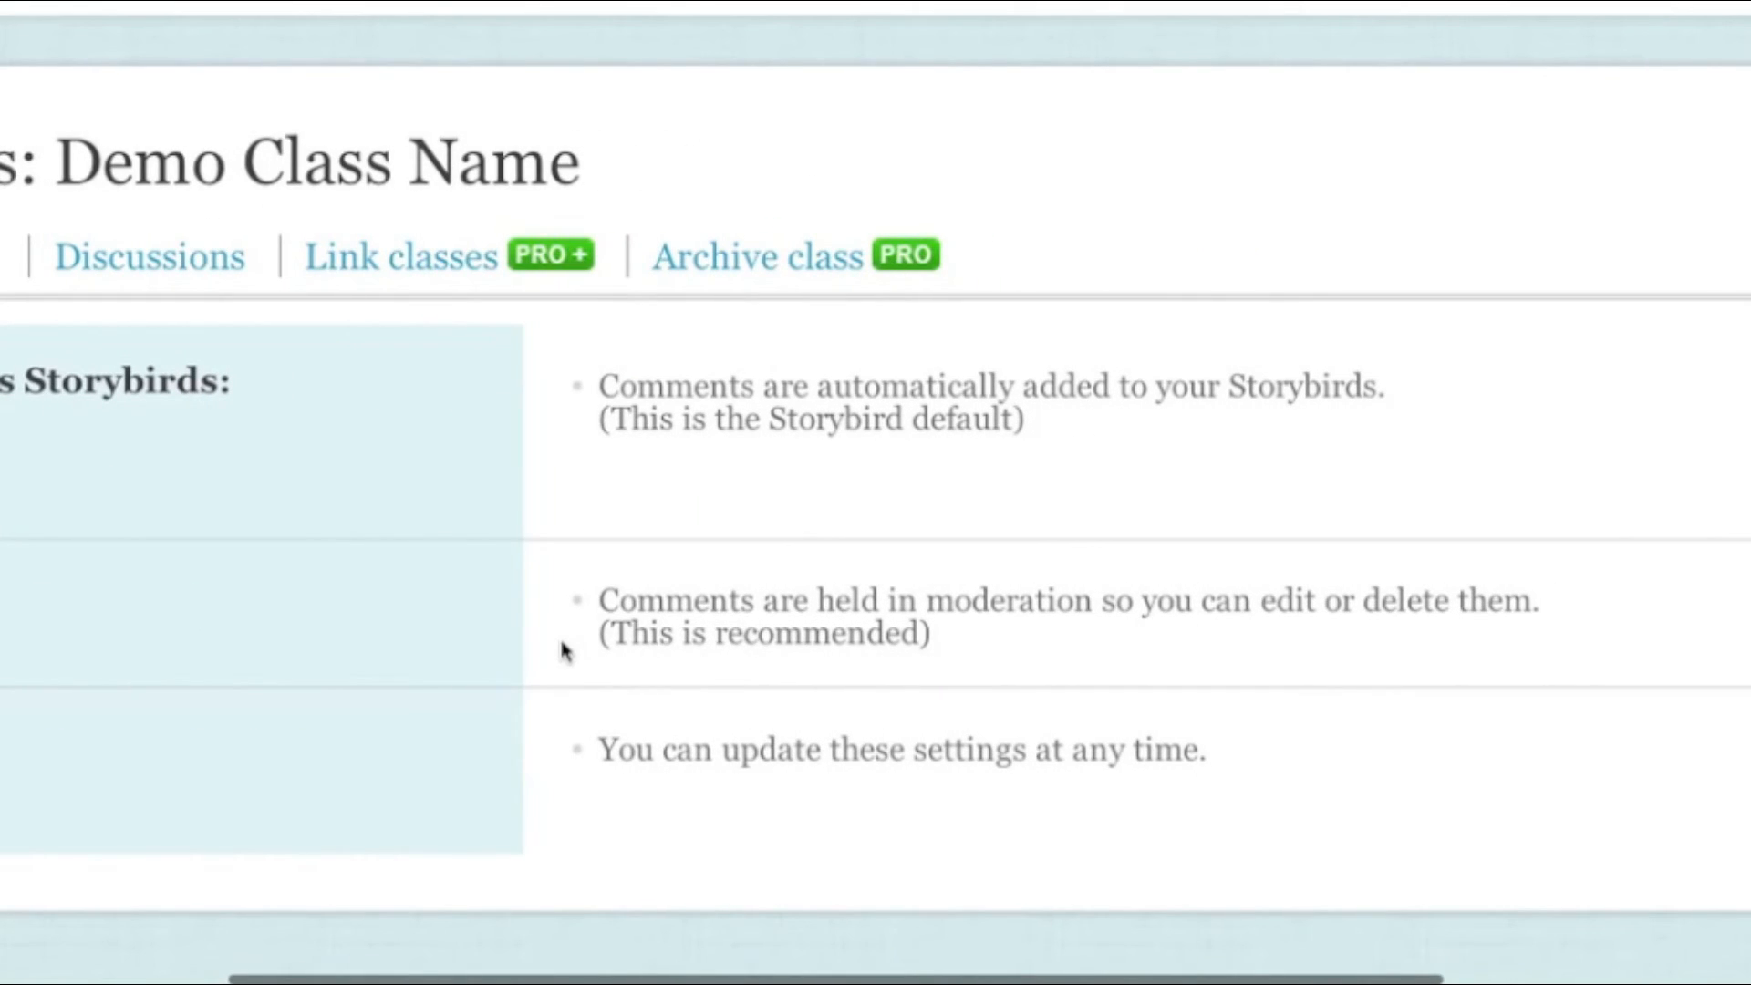
pyautogui.hscroll(-5, 563, 650)
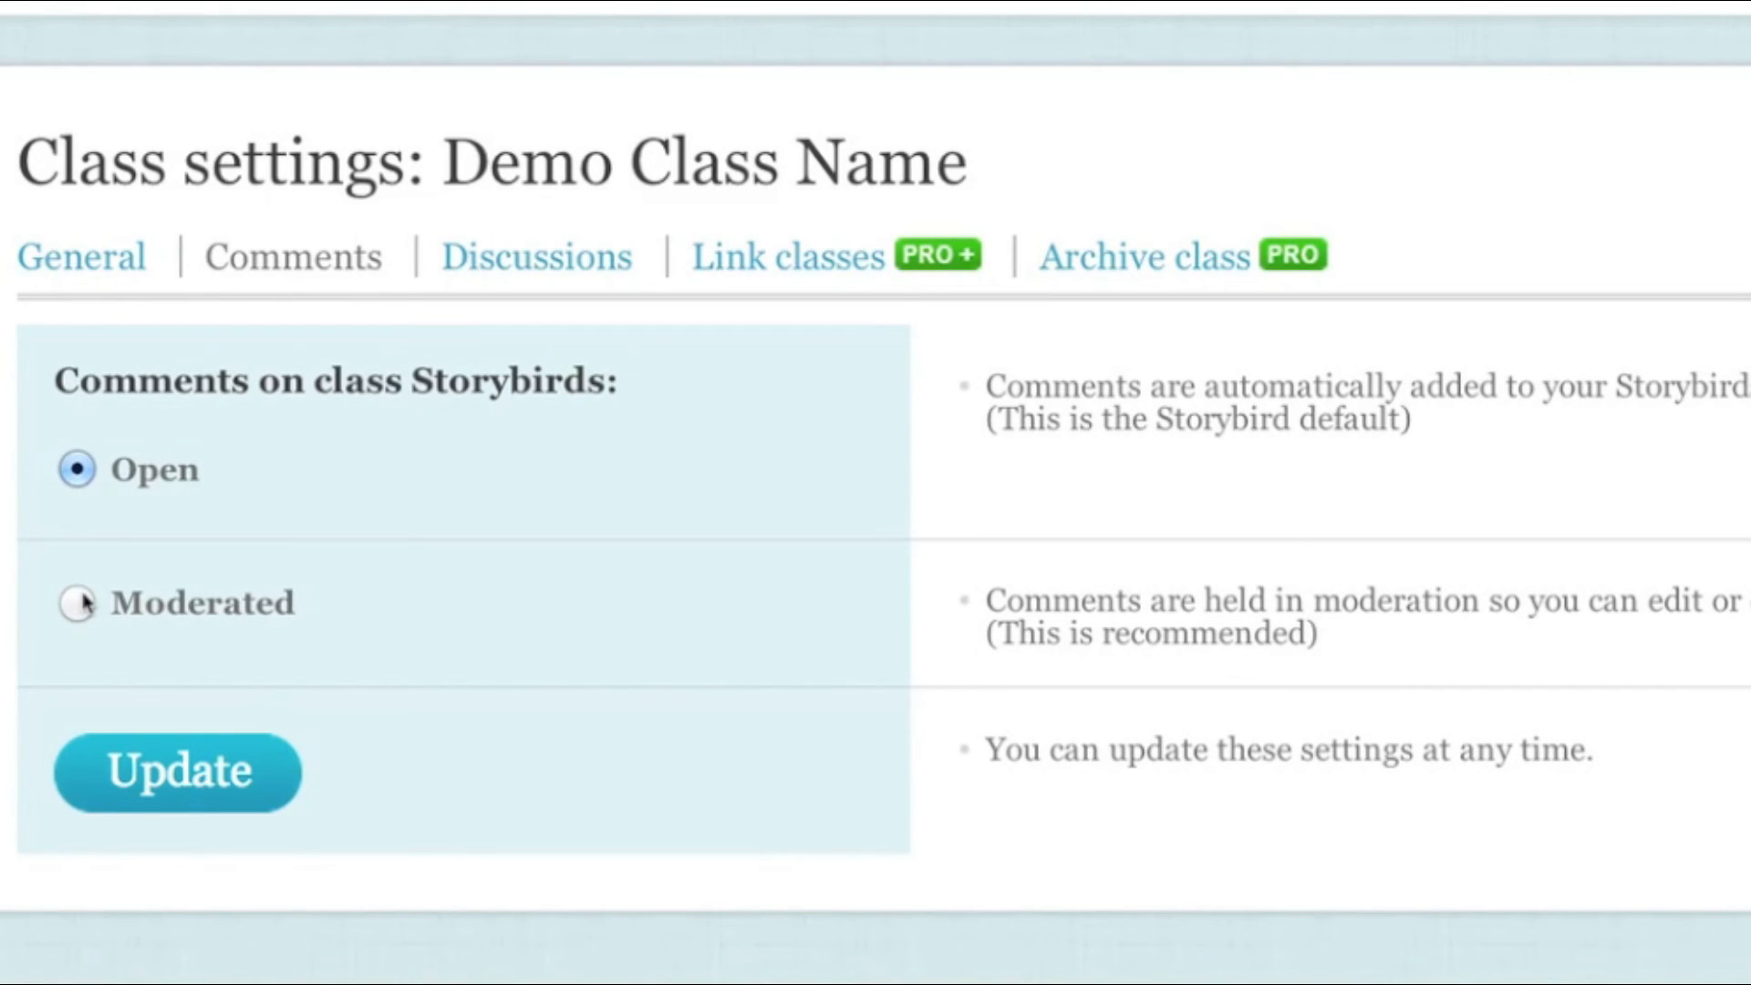
pyautogui.click(80, 603)
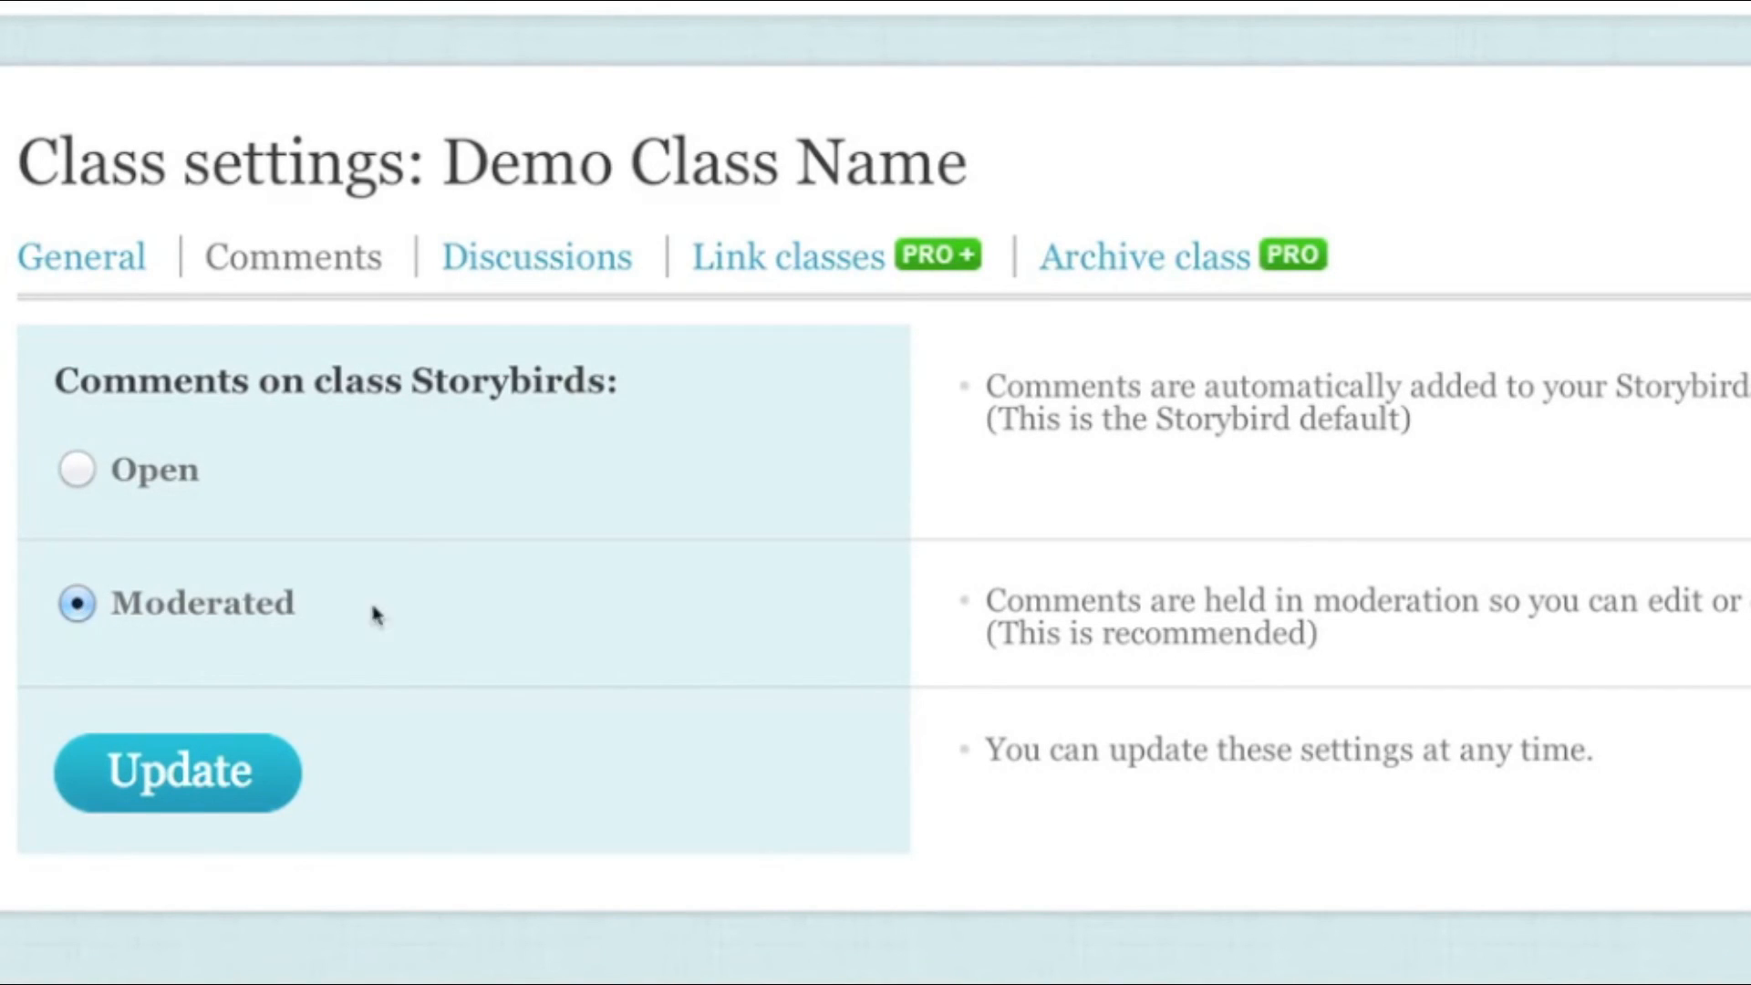
pyautogui.click(217, 782)
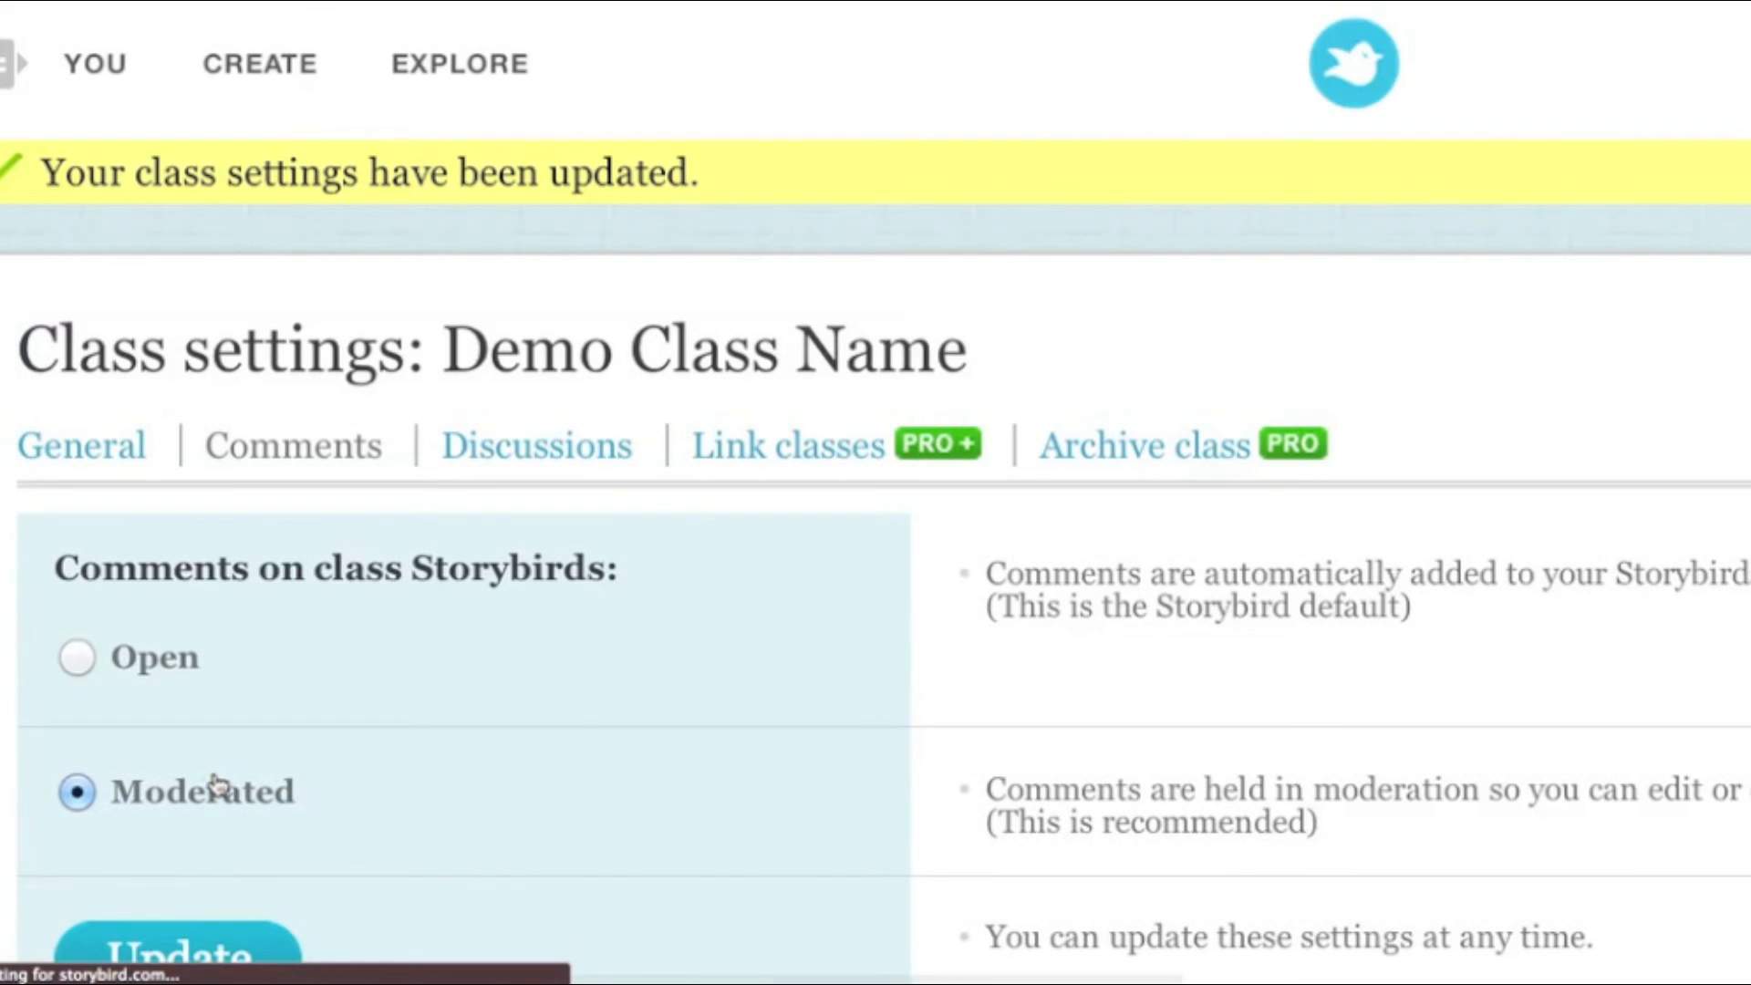
# Step: Turn class discussions off in the settings for Demo Class Name and save the update
pyautogui.click(504, 456)
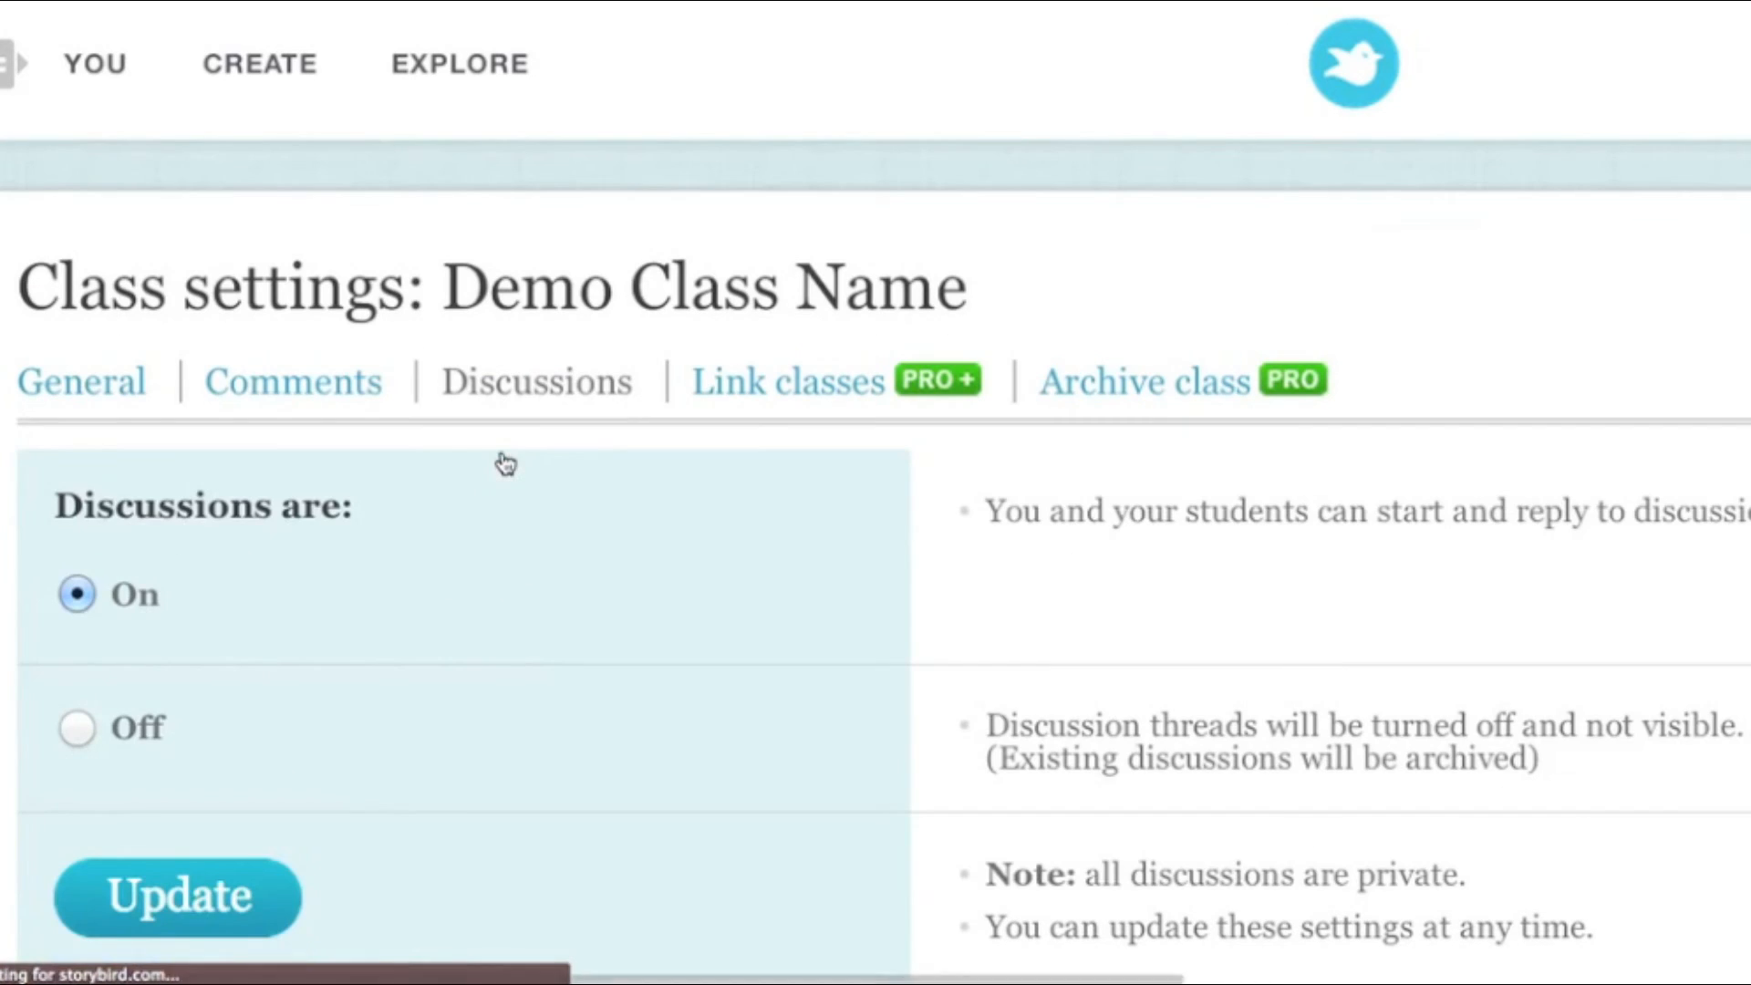
pyautogui.hscroll(2, 688, 591)
pyautogui.hscroll(-2, 688, 590)
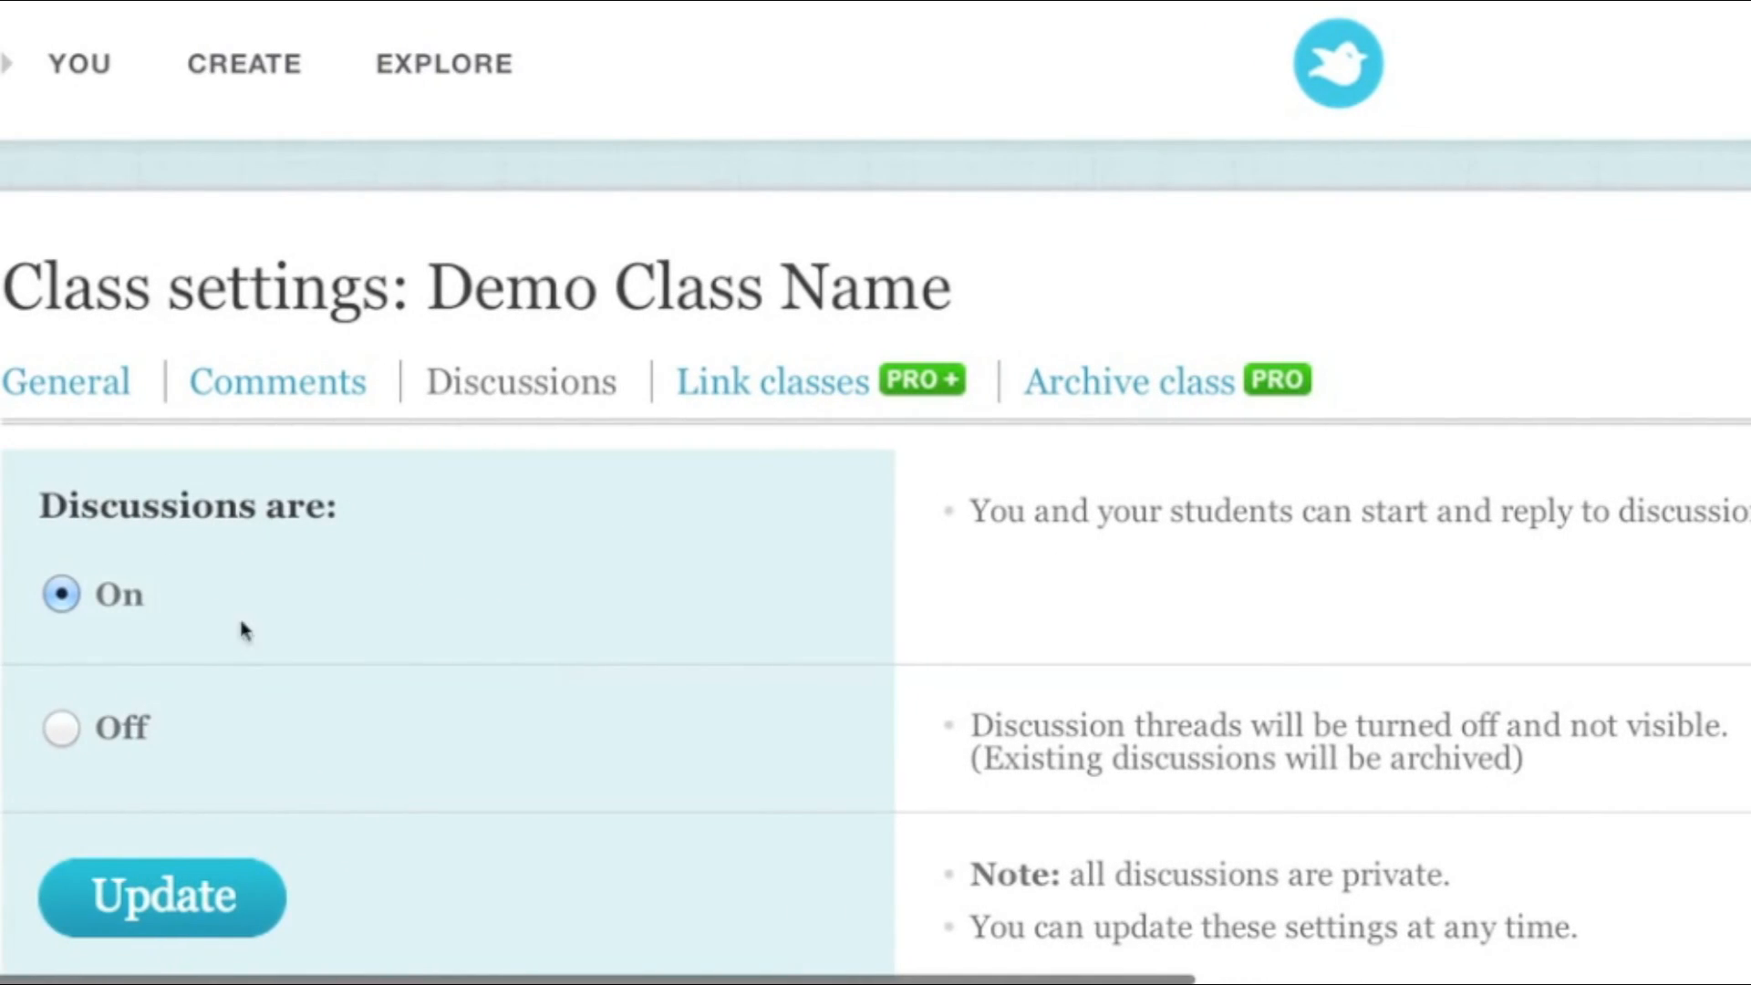
pyautogui.hscroll(2, 412, 599)
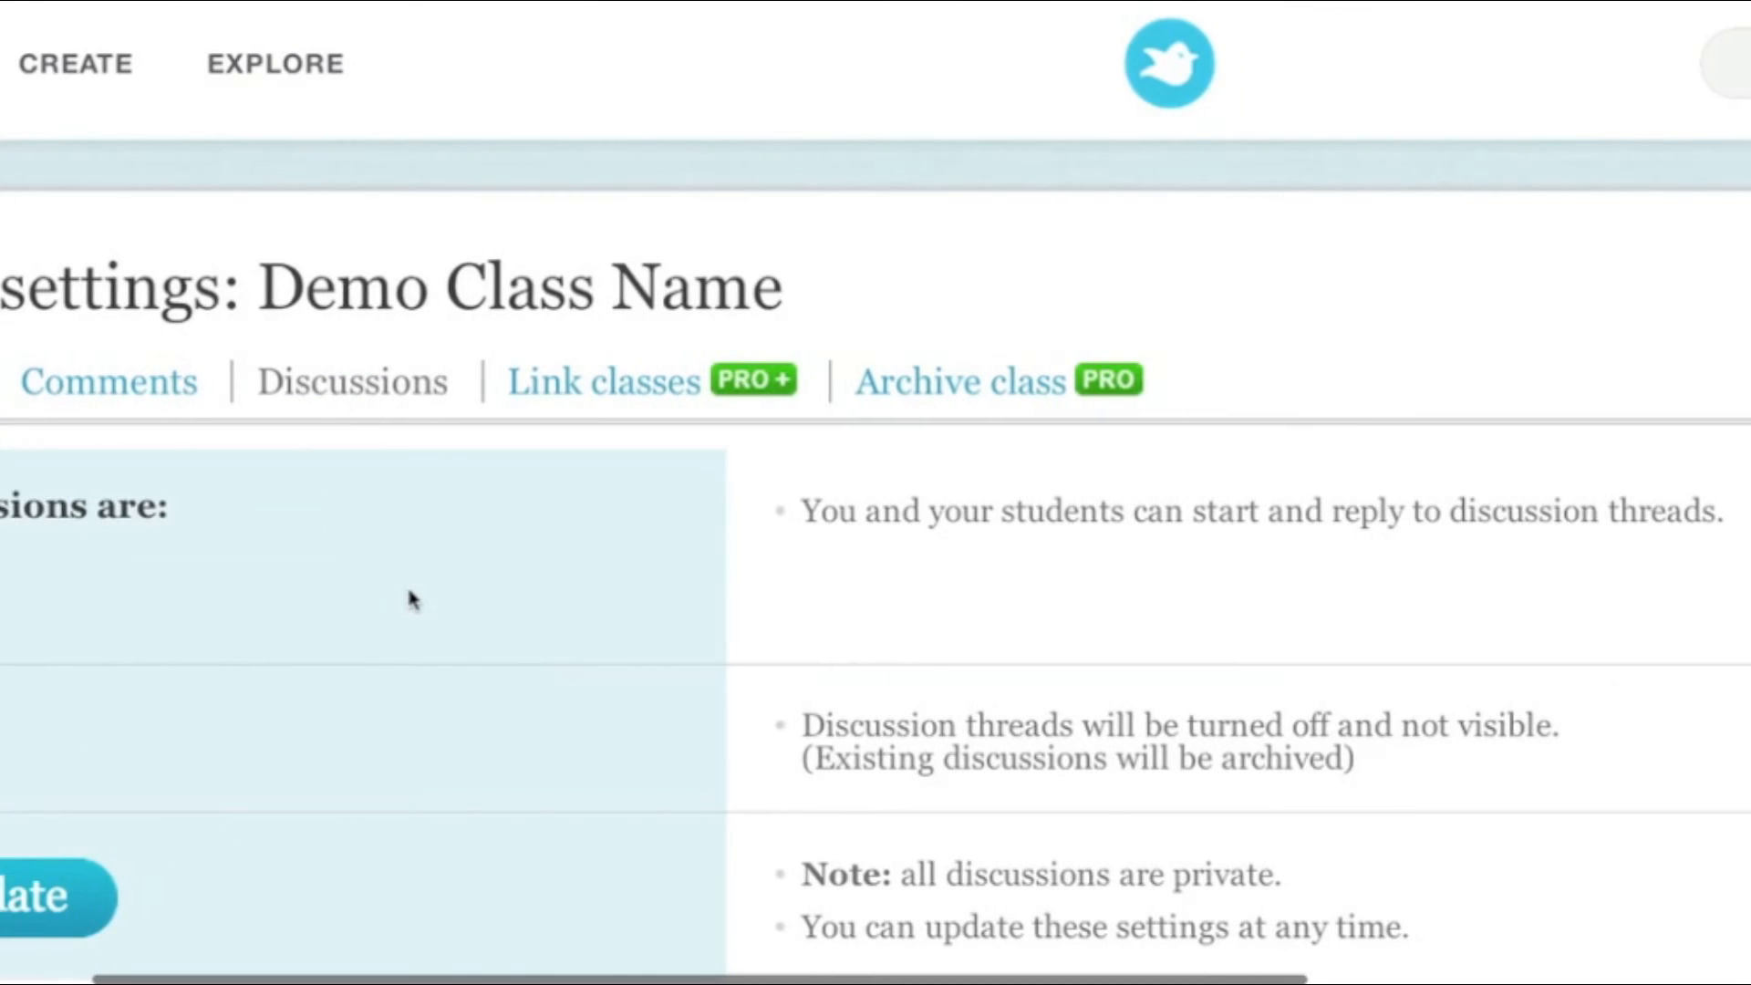
pyautogui.scroll(-2, 412, 599)
pyautogui.scroll(2, 412, 599)
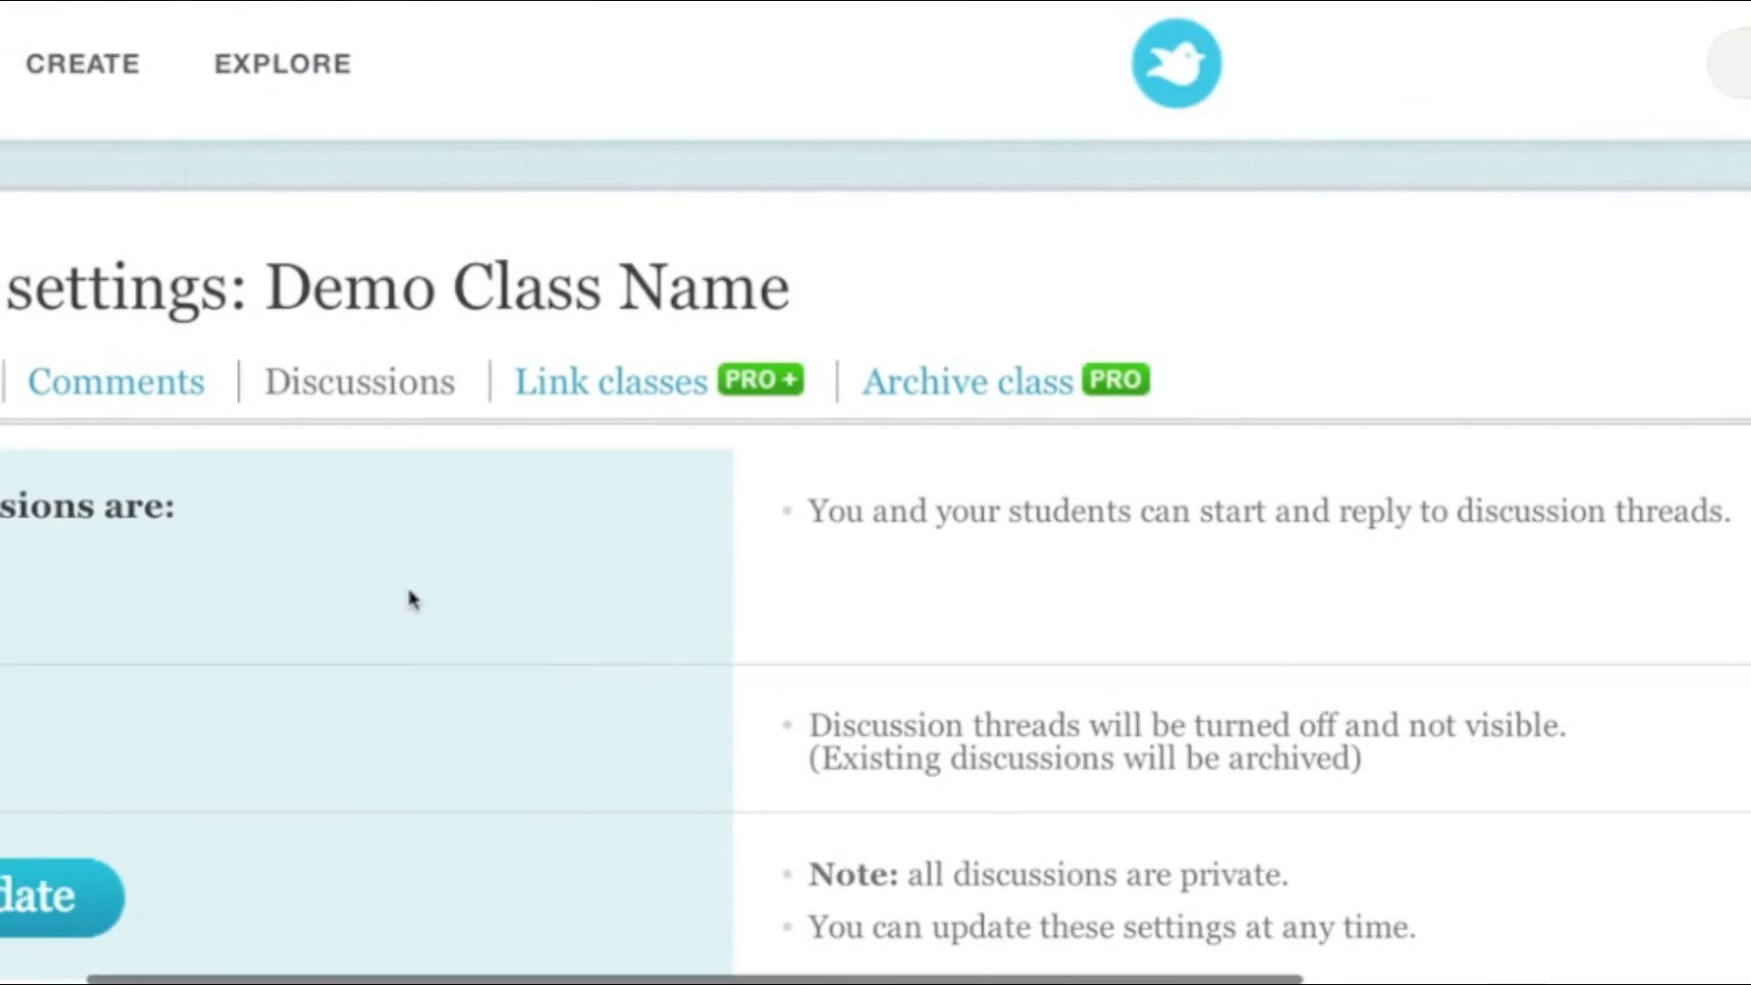
pyautogui.hscroll(-2, 407, 593)
pyautogui.click(78, 728)
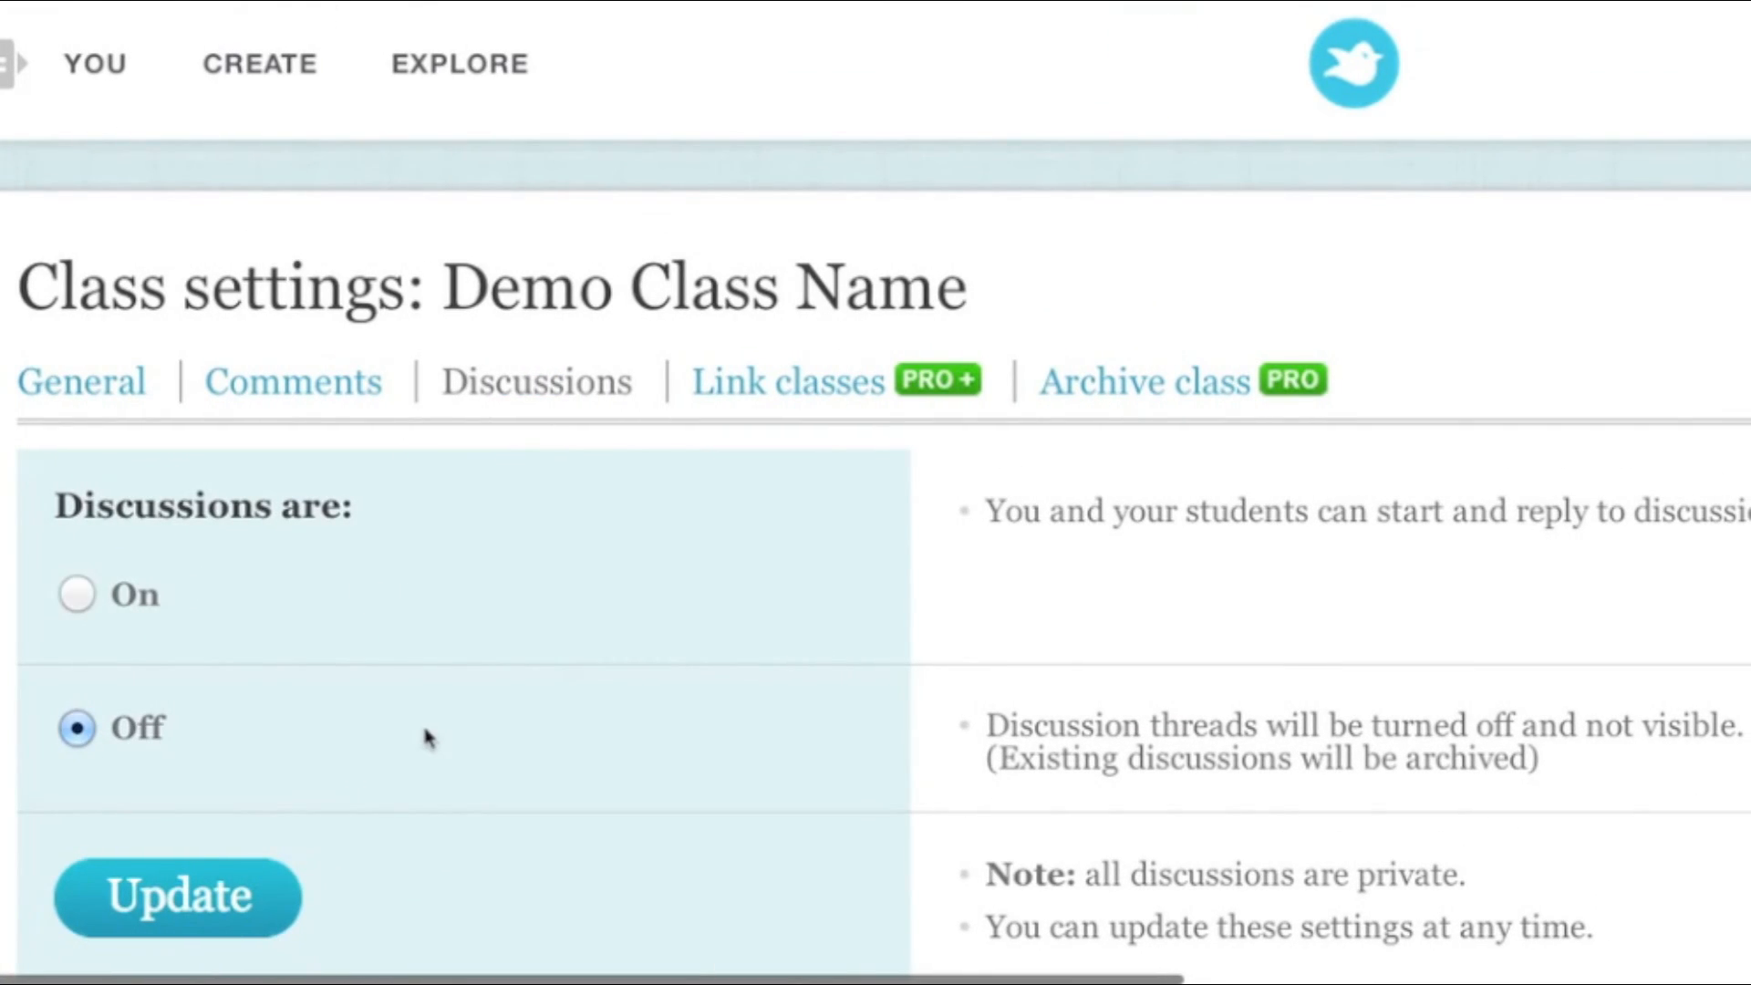
pyautogui.scroll(-1, 426, 735)
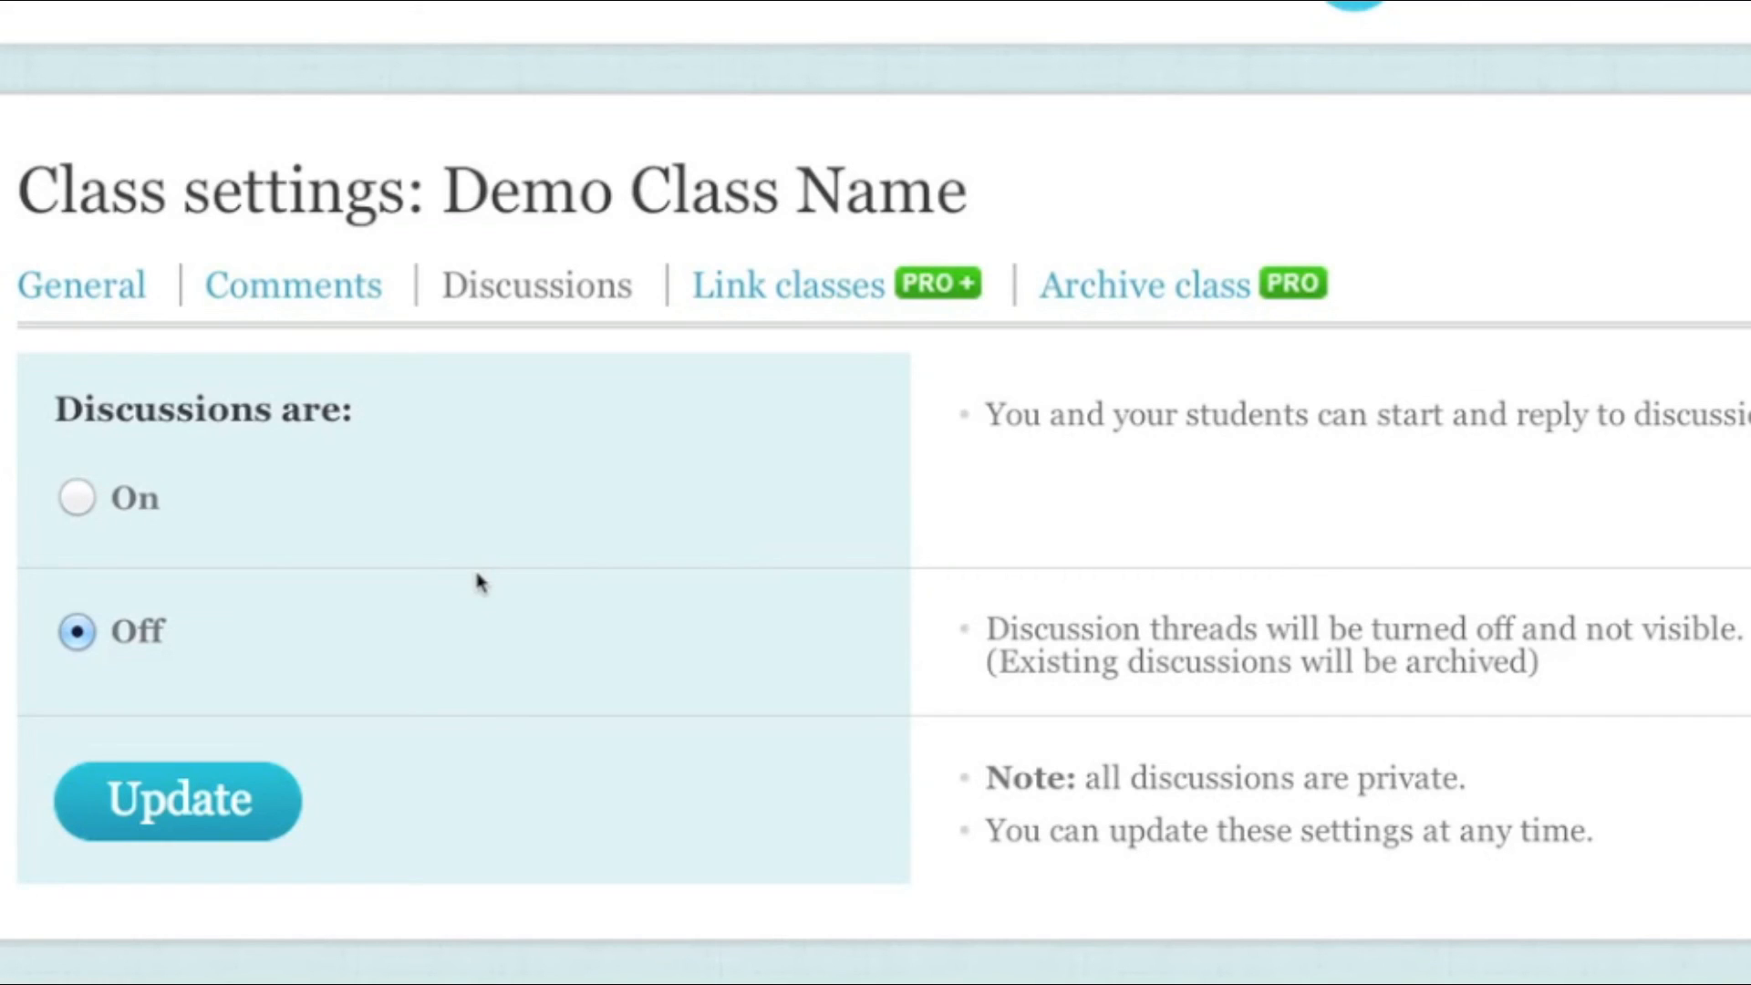
pyautogui.click(182, 807)
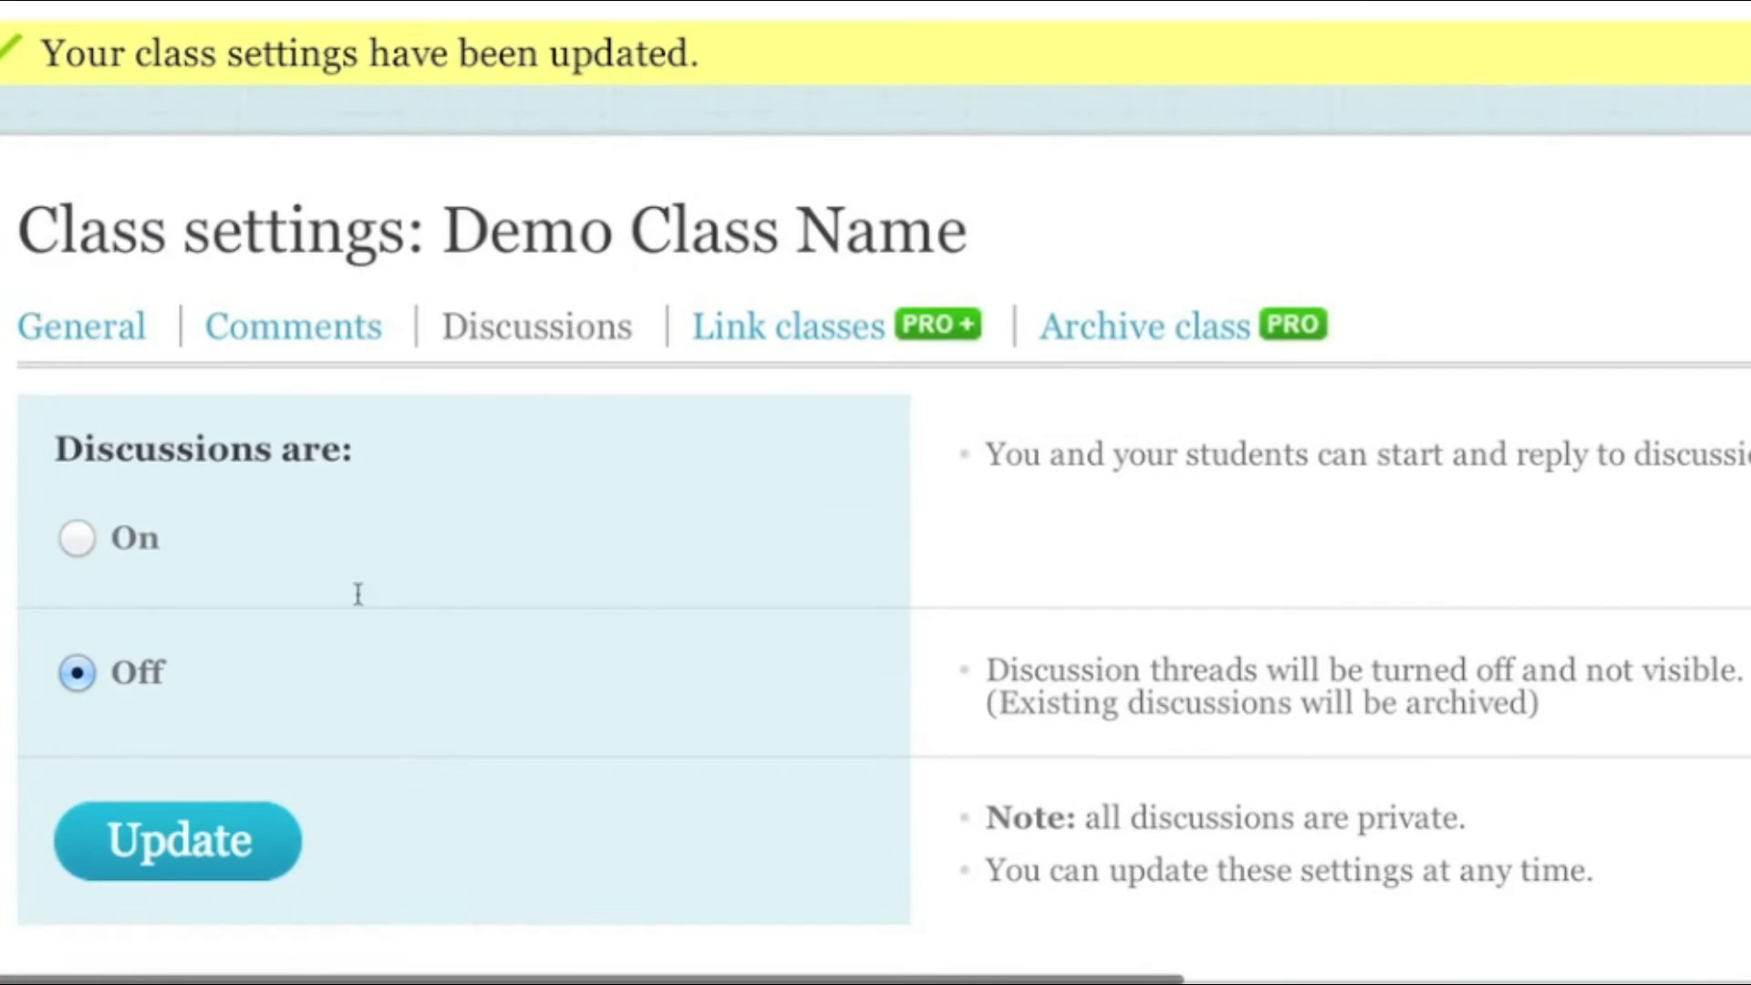
# Step: Review the general class settings, including account type and plan, and recheck the comment moderation option
pyautogui.click(109, 332)
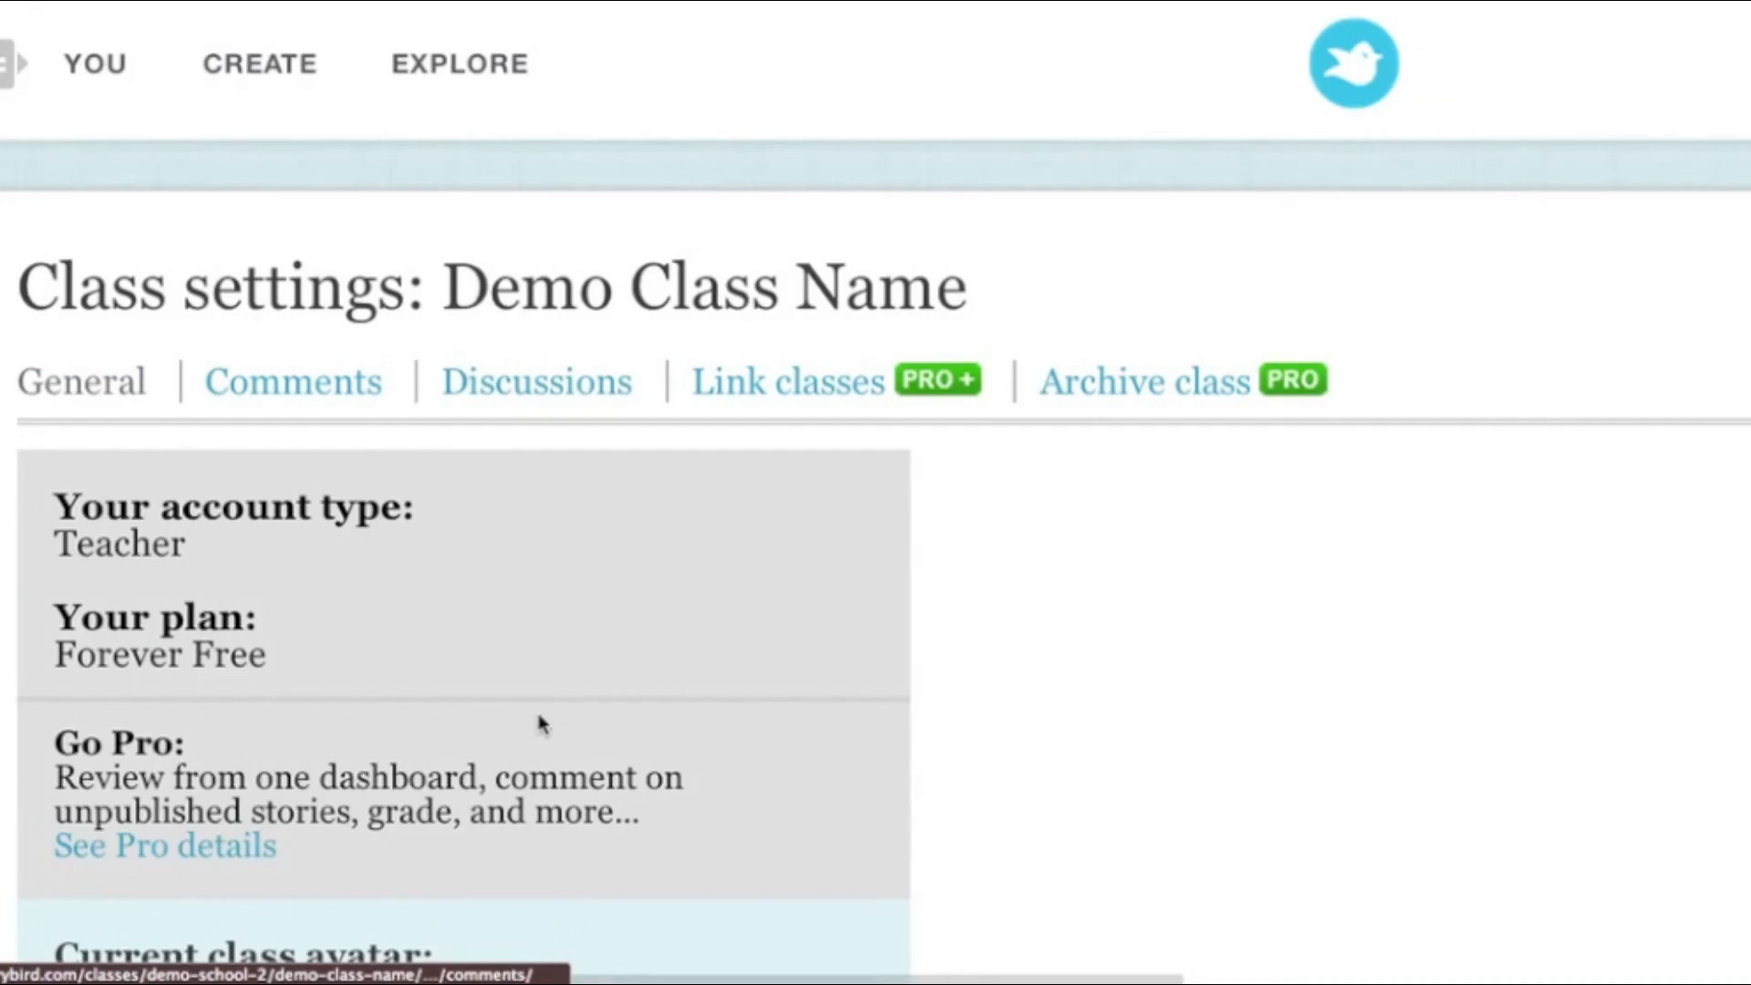
pyautogui.scroll(-3, 541, 723)
pyautogui.scroll(3, 446, 782)
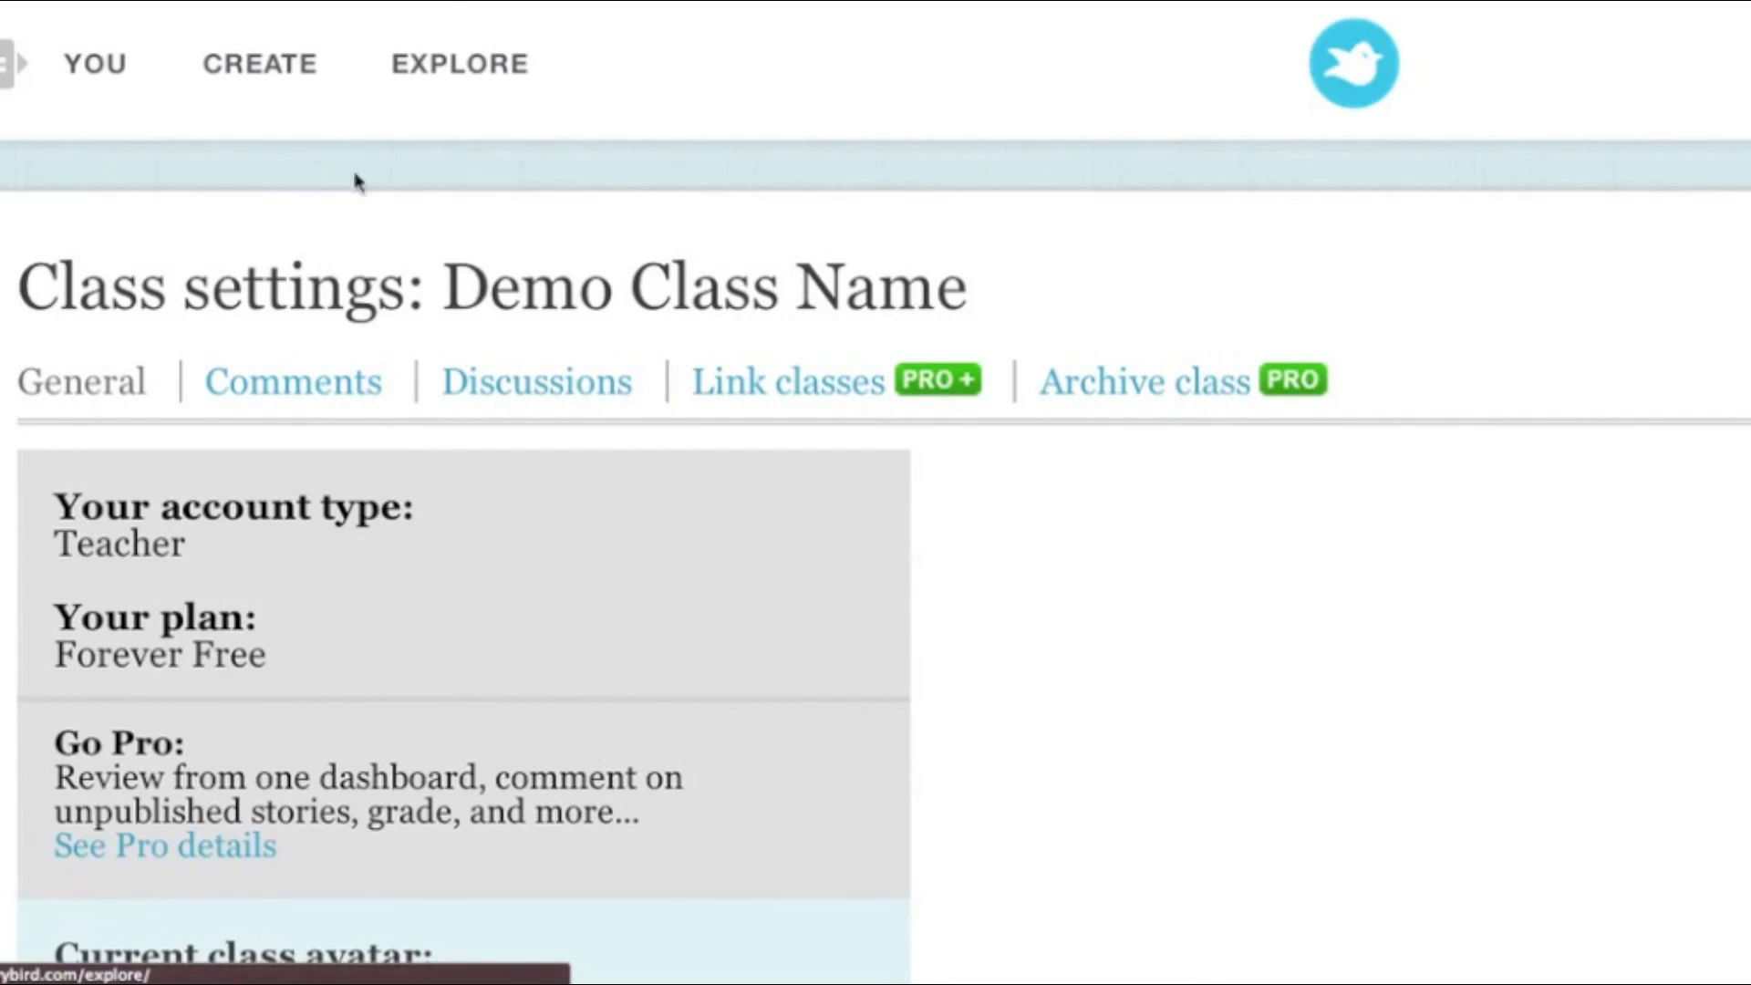
pyautogui.click(295, 386)
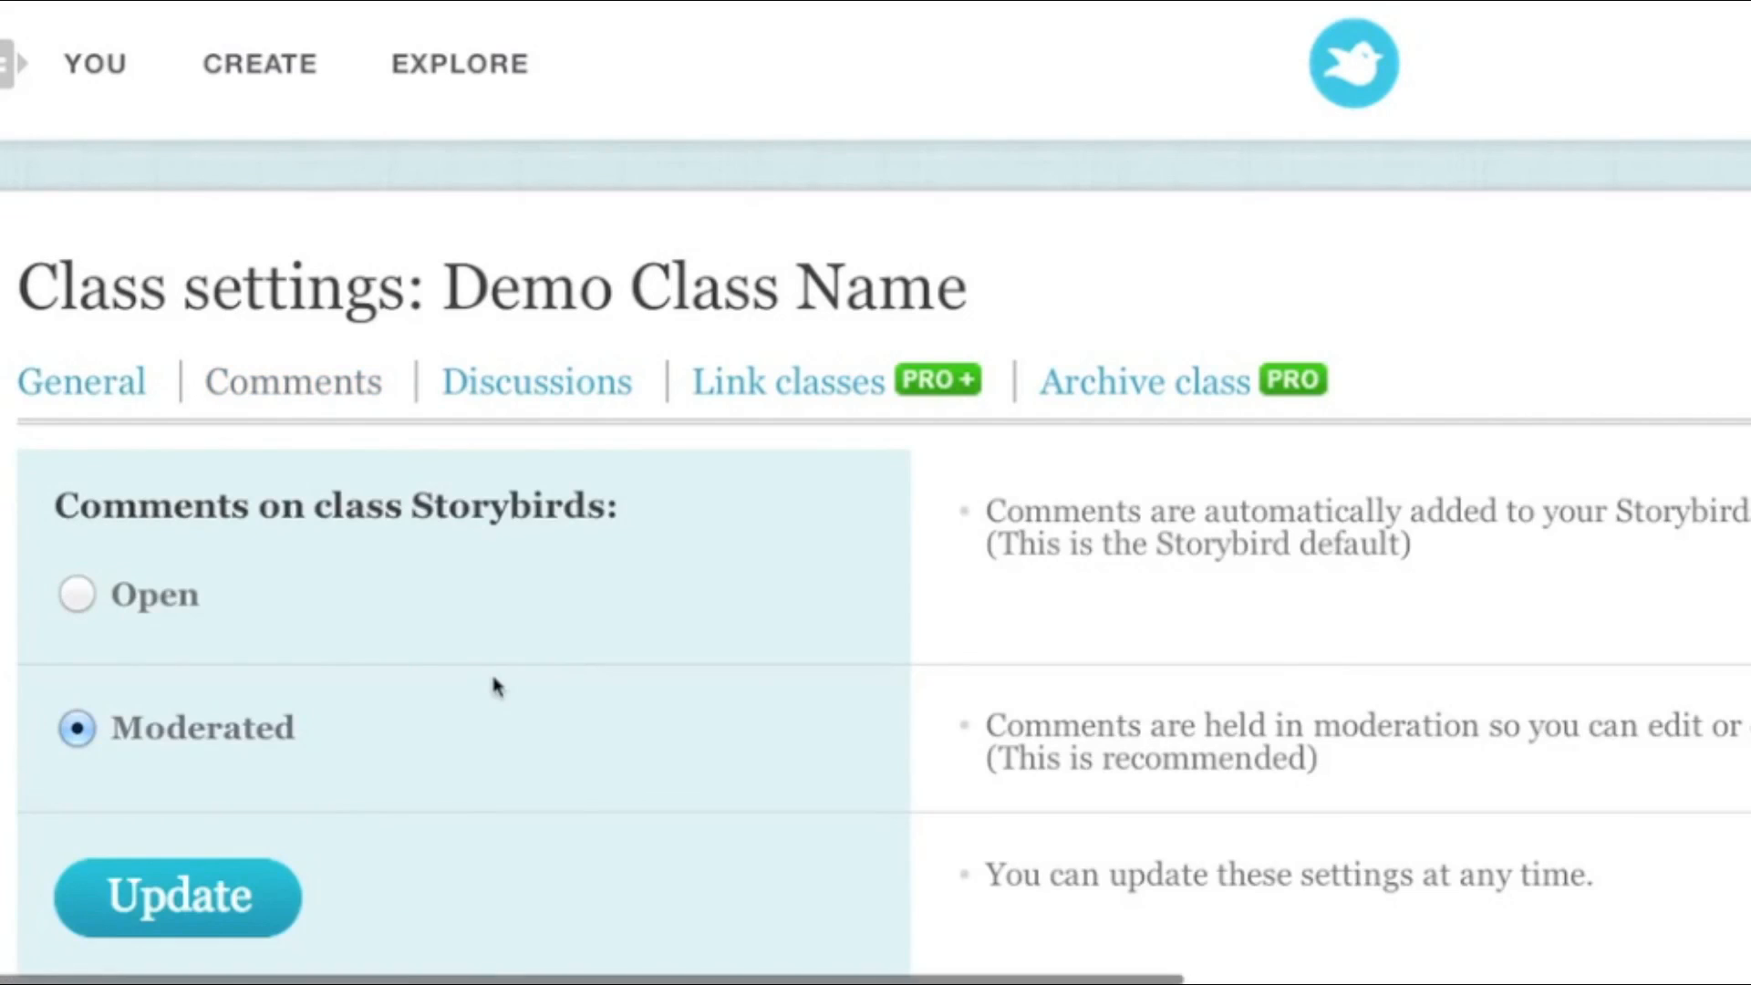
pyautogui.scroll(-3, 496, 688)
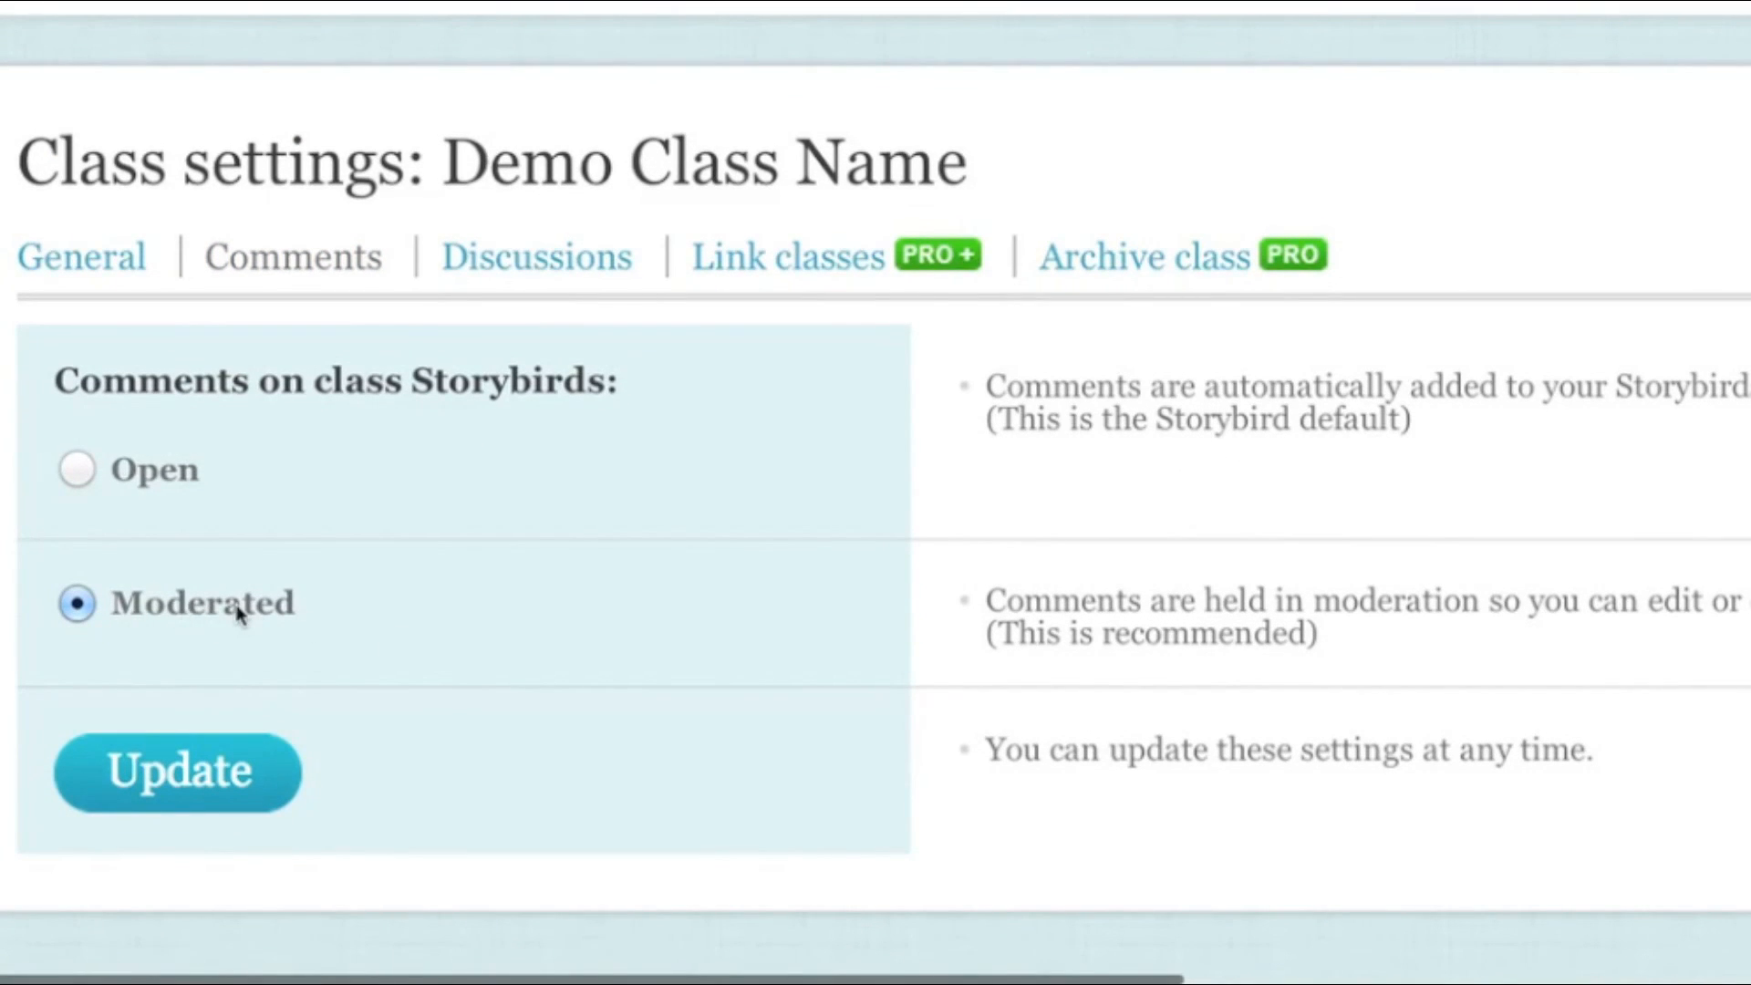